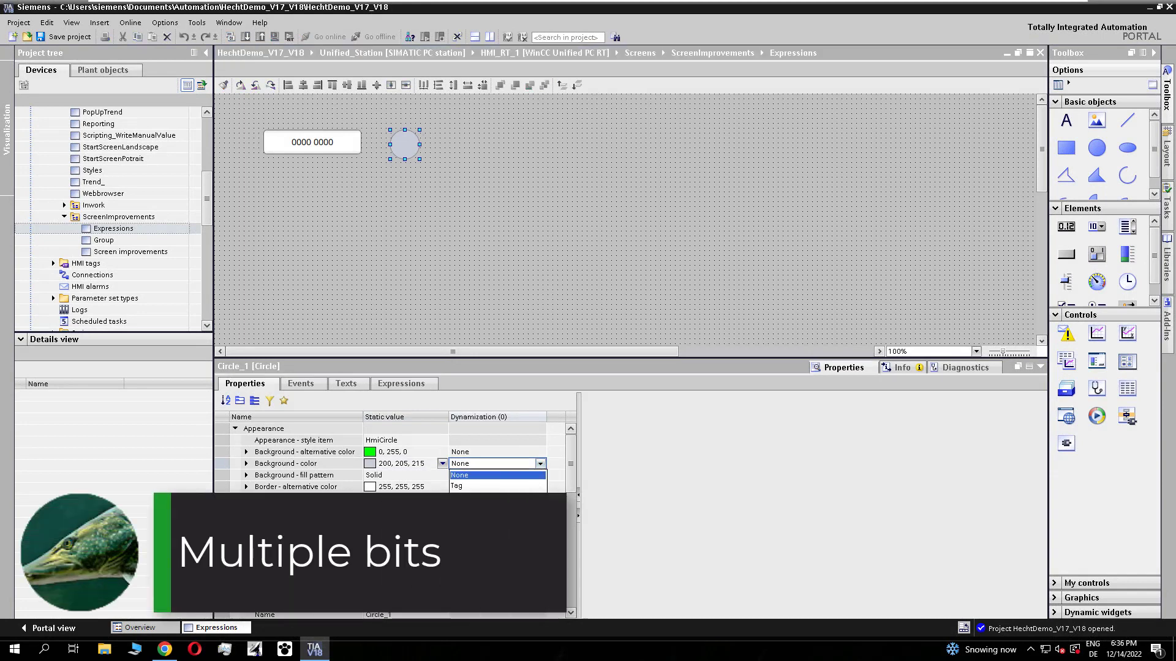
Dynamize Circle_1's background colour by tag, assigning the MyByte tag.
click(526, 475)
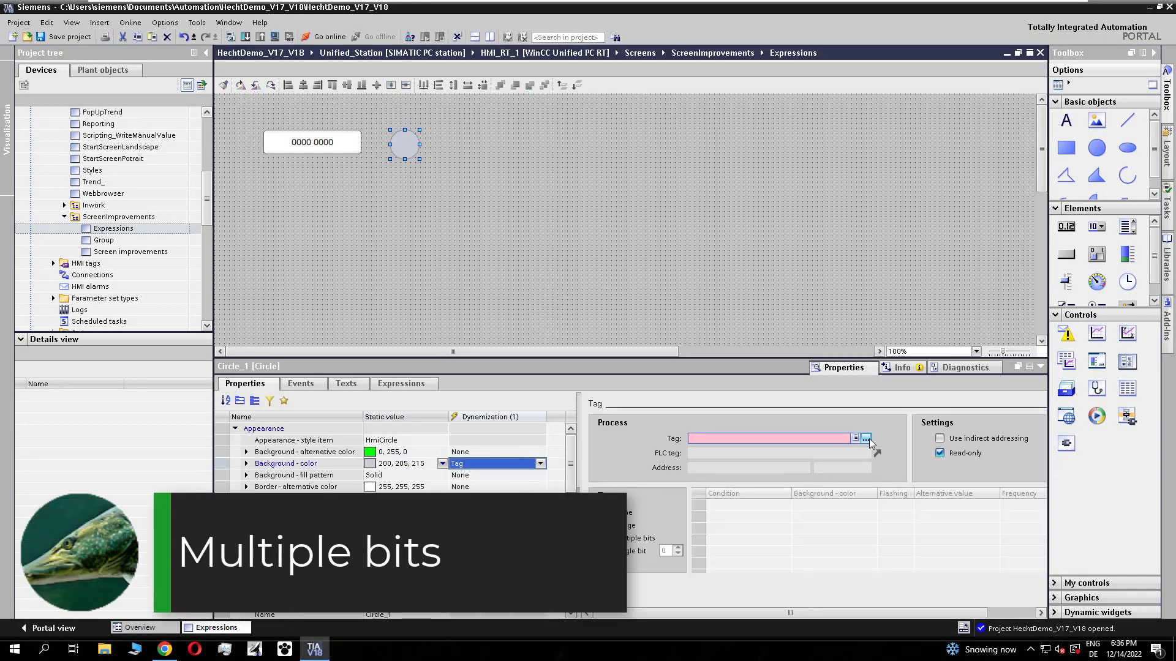
click(865, 439)
click(862, 365)
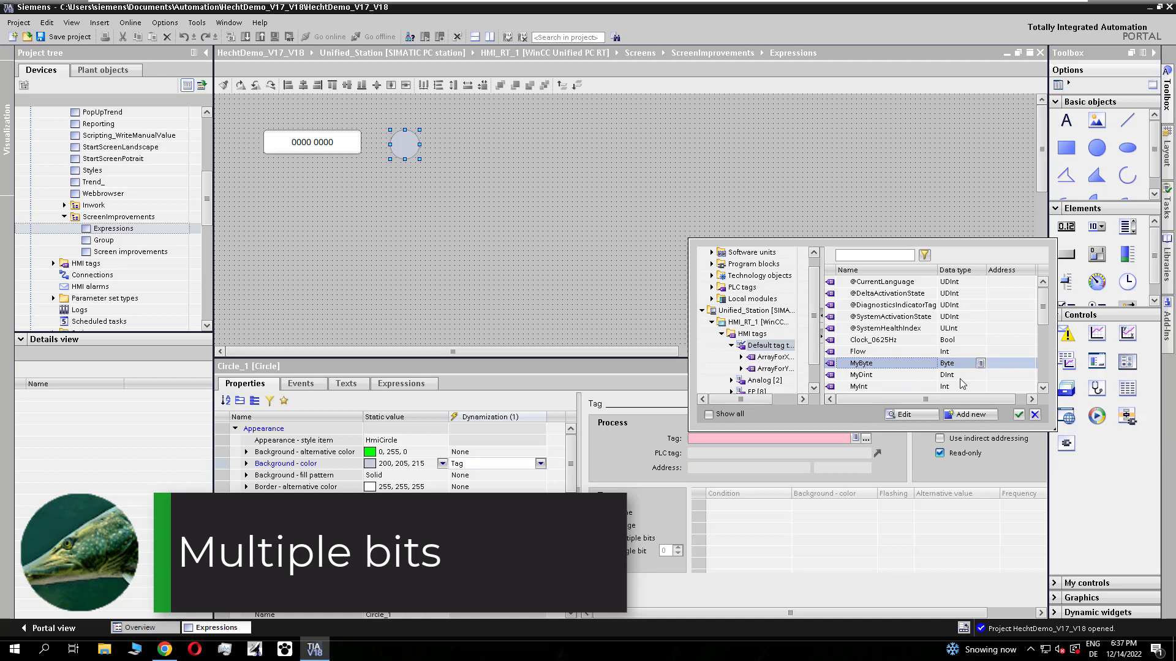
click(1019, 415)
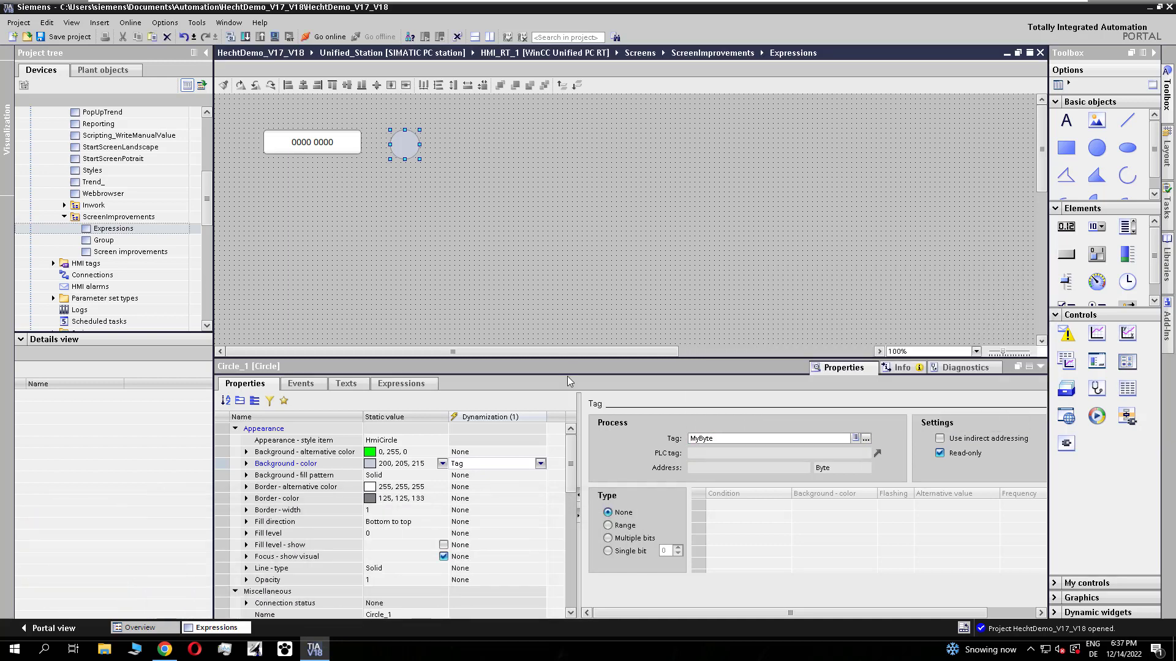
Switch the colour dynamization to Multiple bits and add four bit condition rows.
click(608, 539)
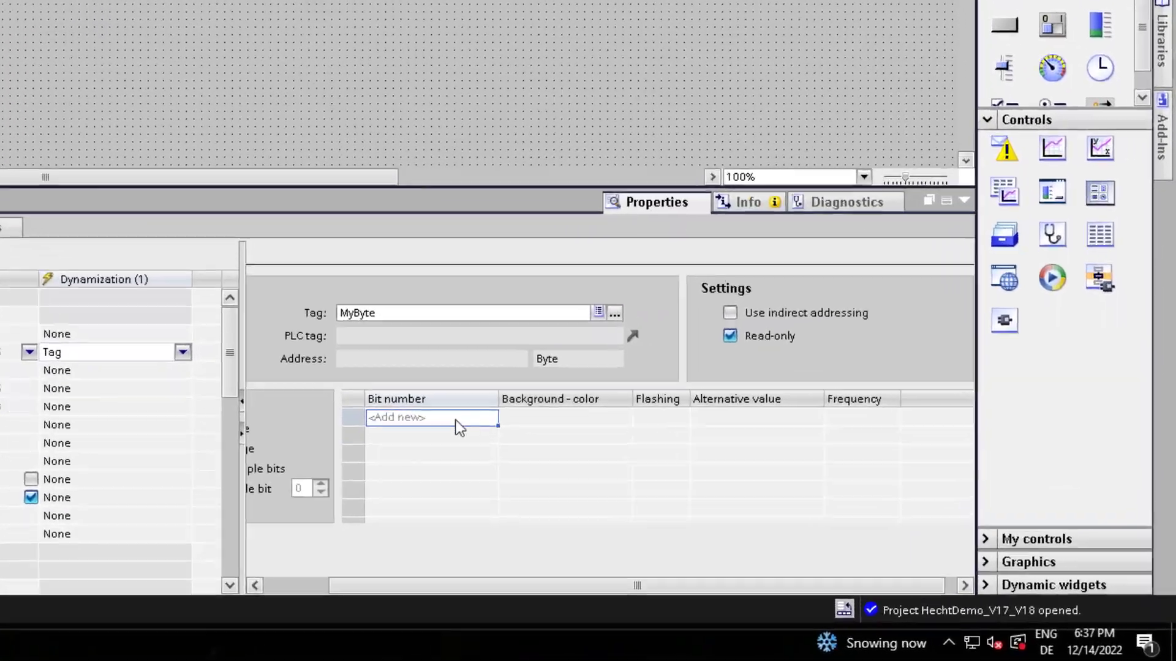
click(456, 423)
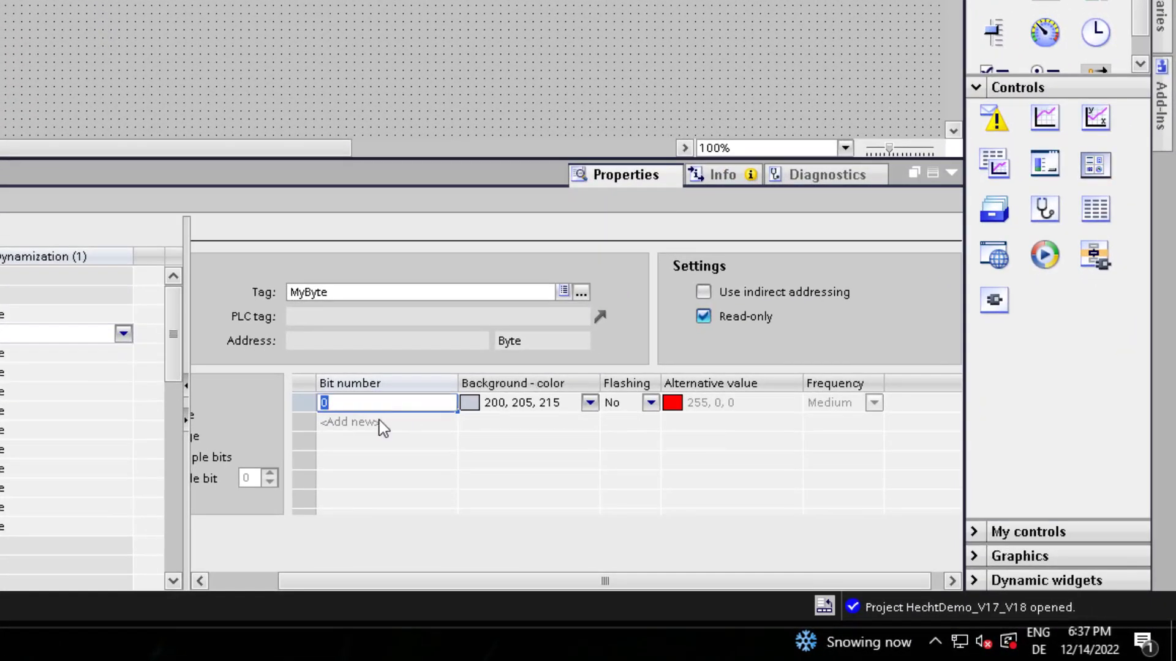
click(428, 437)
click(404, 455)
click(358, 444)
click(353, 461)
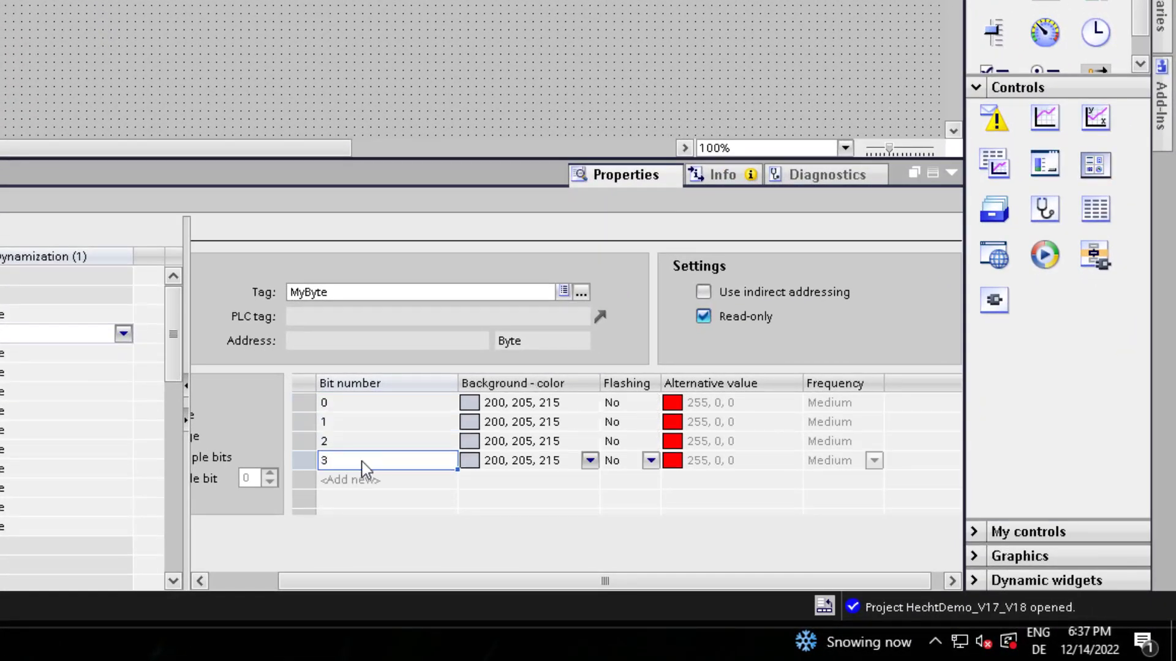
Edit the bit numbers so the rows read 0, 1, 2 and 5, fixing the duplicate 5.
click(361, 461)
text(5)
key(Return)
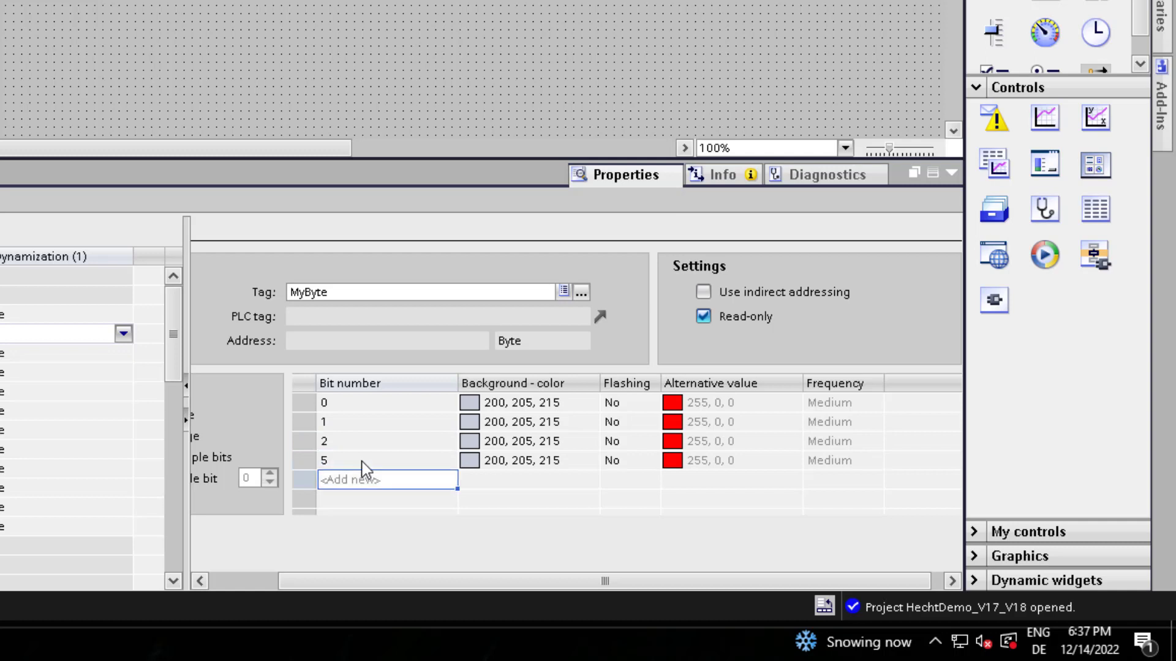
click(364, 442)
click(363, 442)
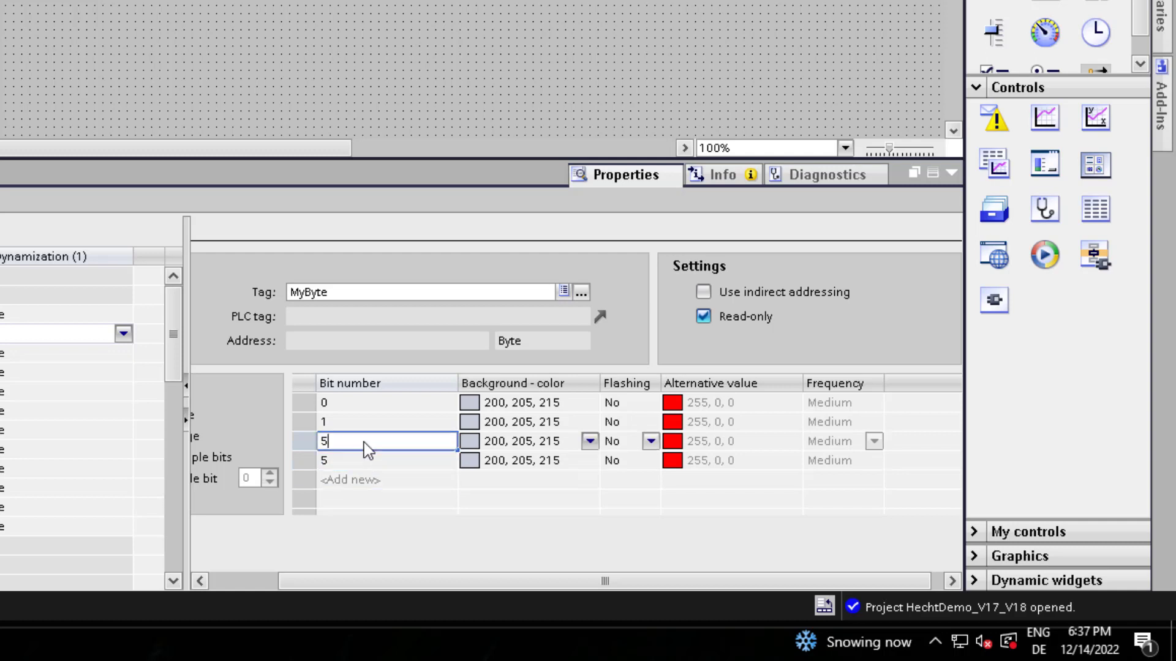
text(5)
key(Return)
double_click(344, 443)
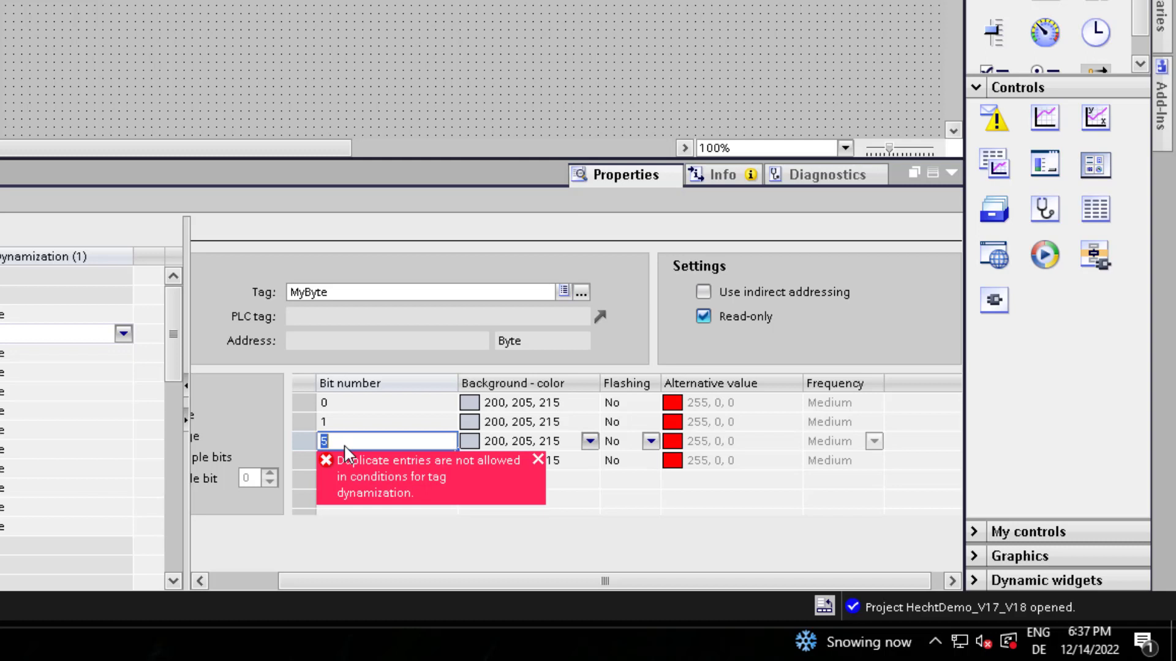
text(2)
key(Return)
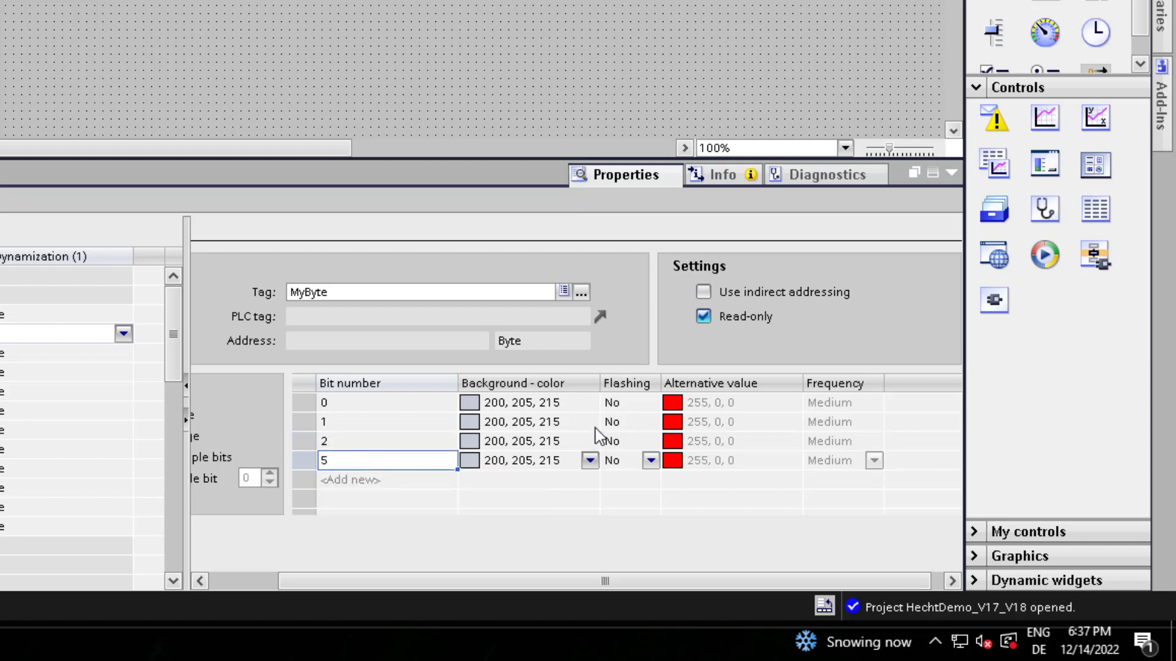
Colour bit 0 blue and bit 1 orange.
click(591, 424)
click(591, 422)
click(591, 402)
click(592, 403)
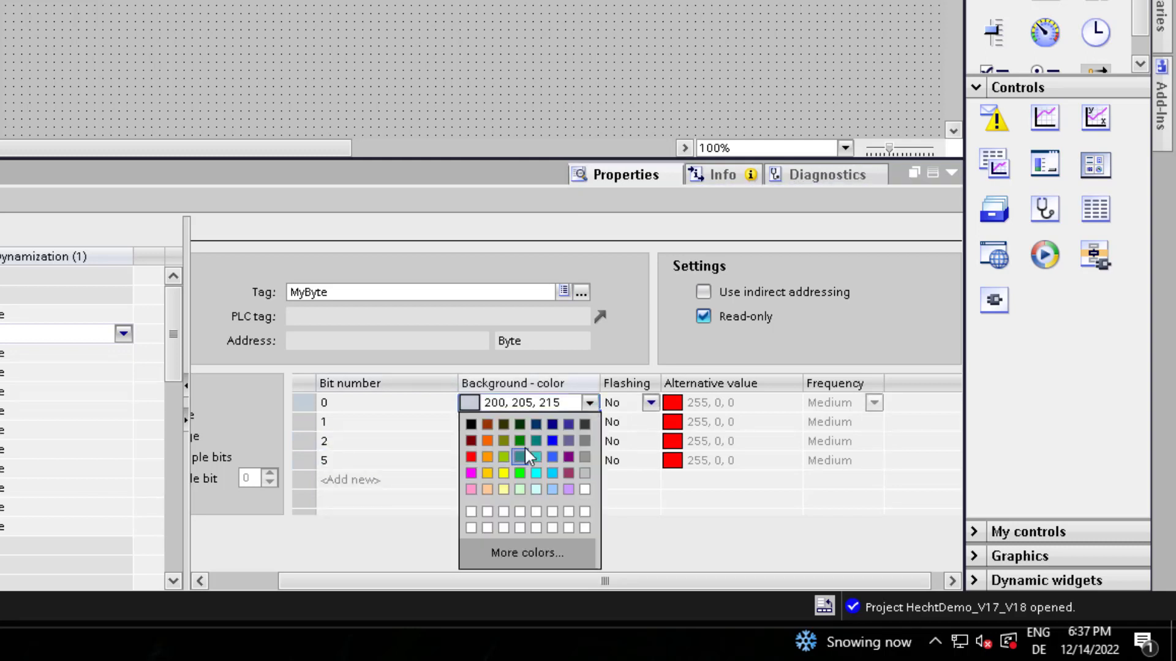
click(592, 402)
click(592, 403)
click(551, 441)
click(590, 422)
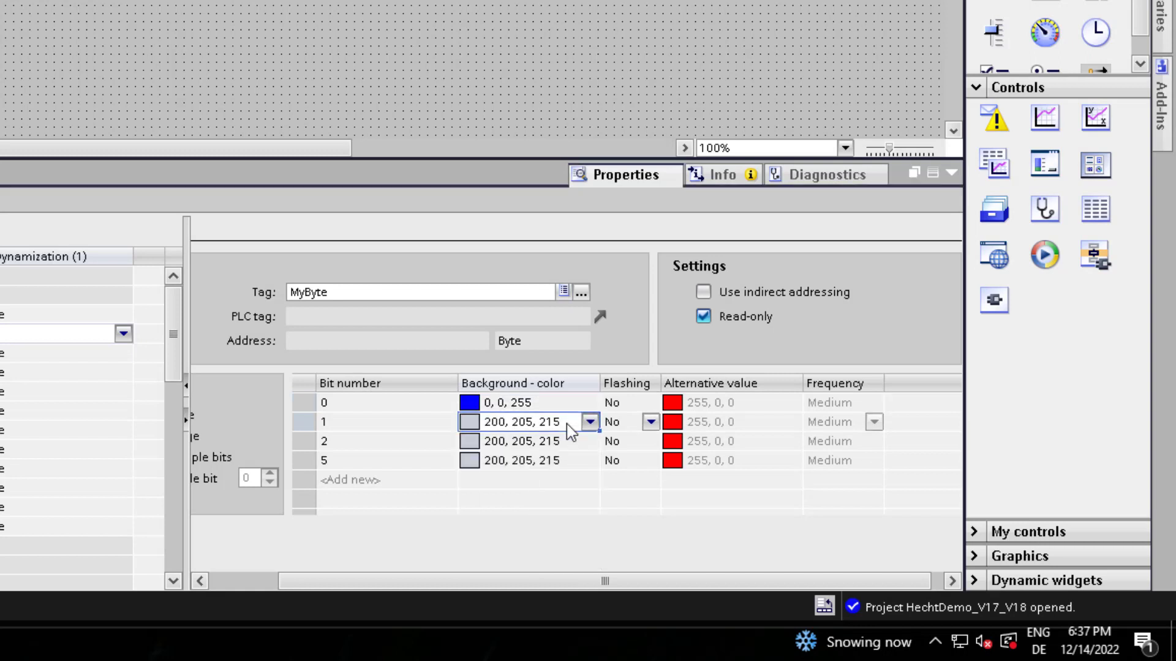
click(590, 422)
click(487, 476)
Colour bit 2 green and bit 5 yellow, with bit 5 set to flash.
click(591, 440)
click(501, 491)
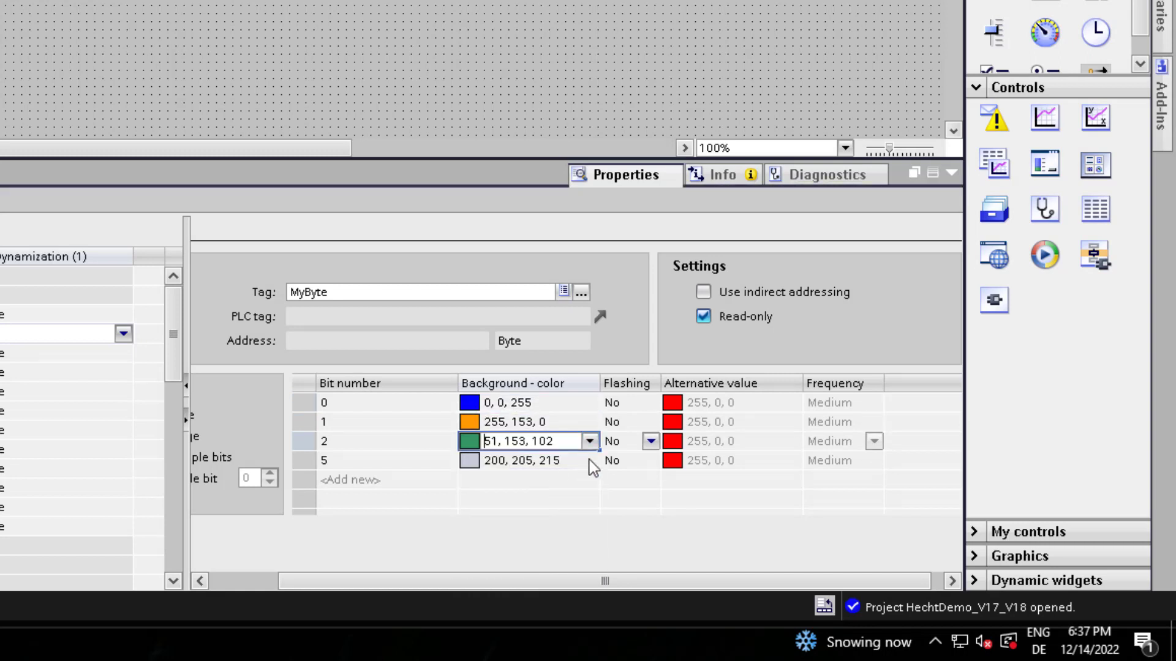
click(589, 460)
click(590, 460)
click(628, 461)
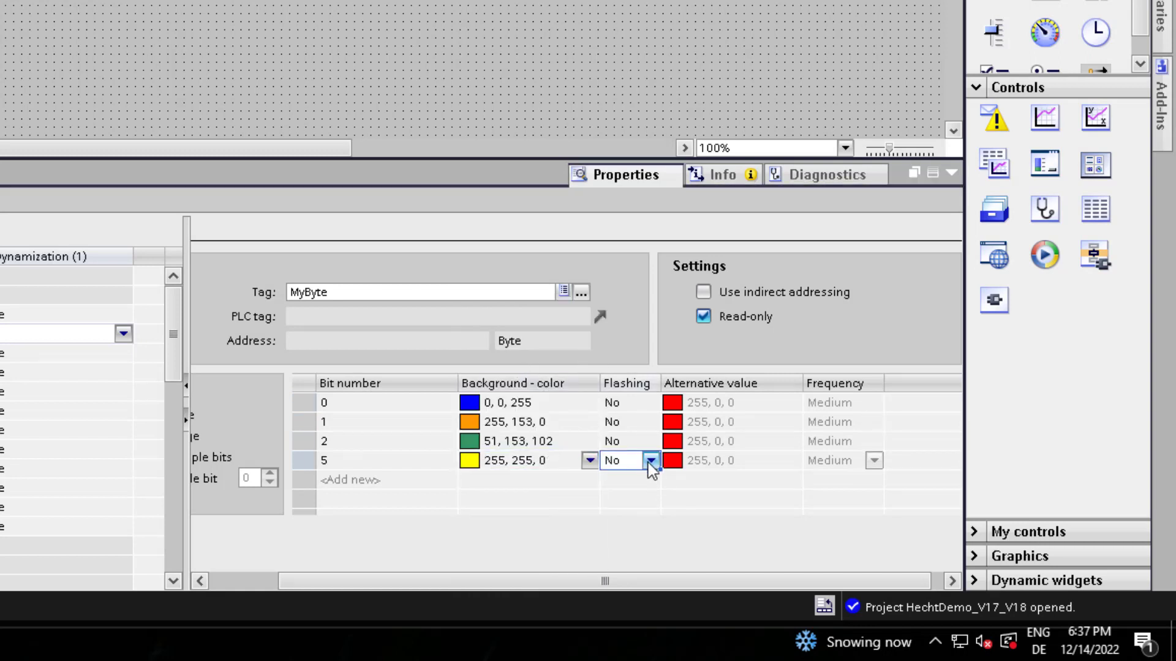
click(651, 460)
click(633, 487)
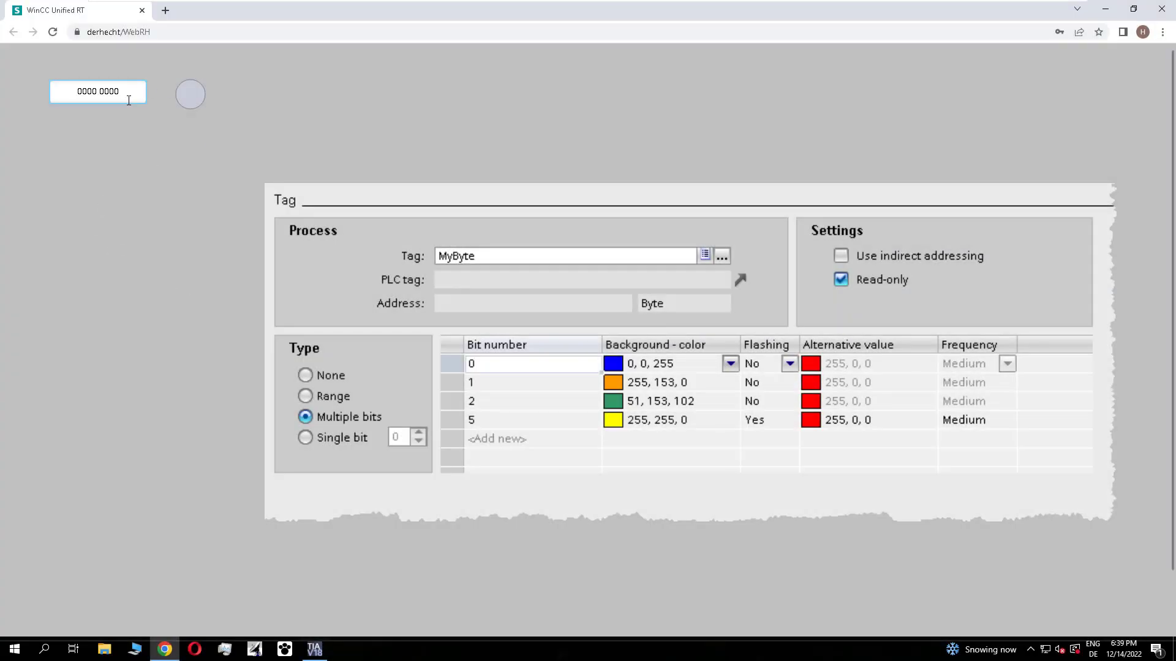
Enter byte values 00000001, 00000011, 00000010 and 00100000 and watch the circle's colour.
click(130, 95)
text(1)
key(Return)
click(134, 91)
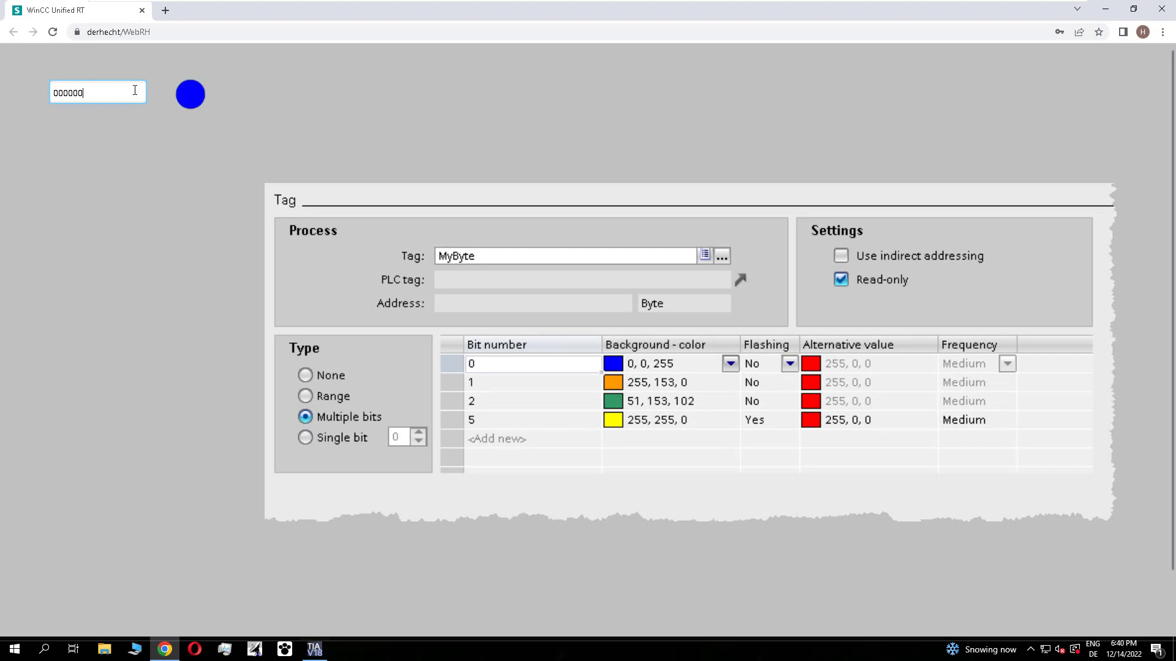
key(Return)
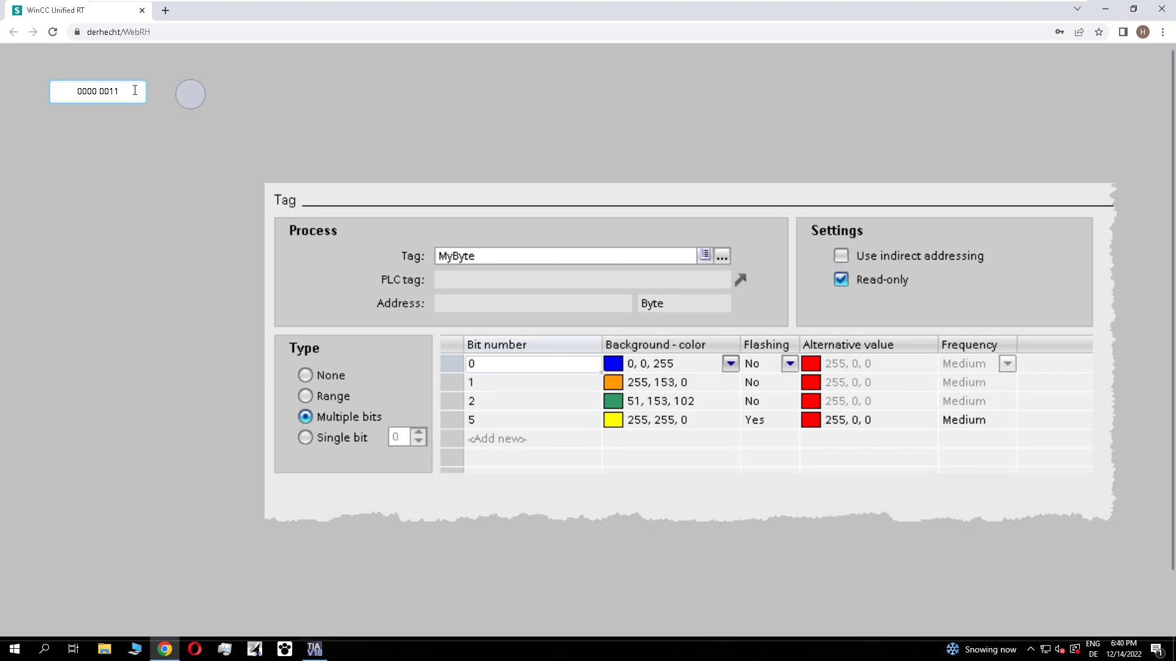
click(135, 91)
text(10)
key(Return)
click(135, 91)
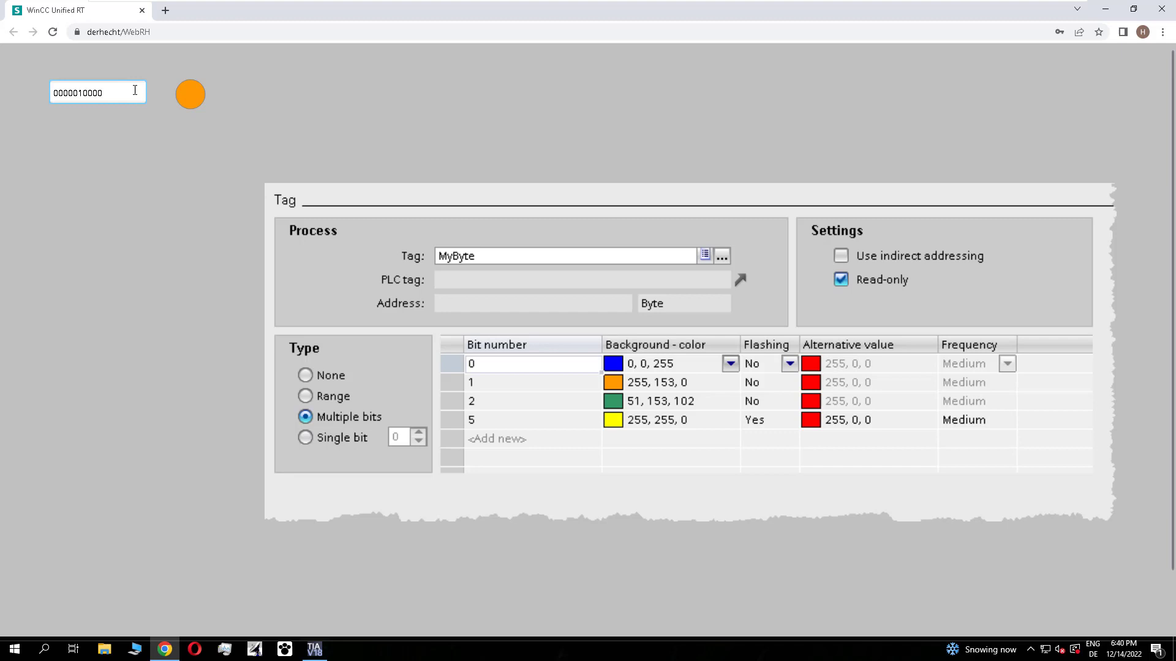
key(Return)
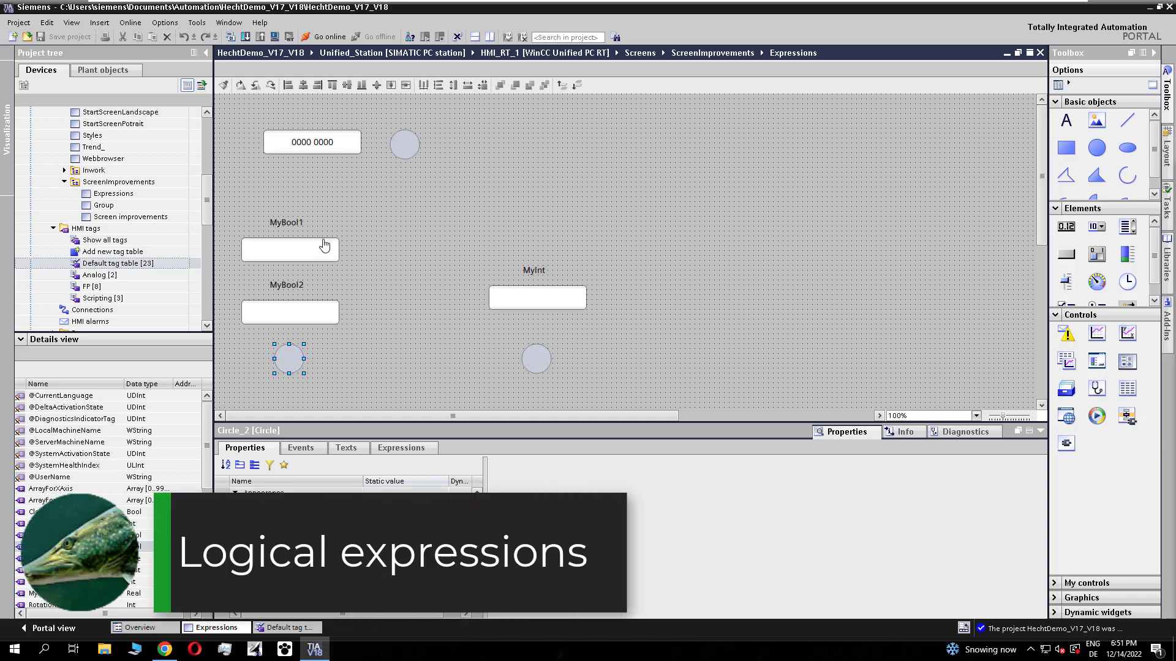
Add a Background - color expression with a new condition row for Circle_2.
drag(401, 422, 401, 270)
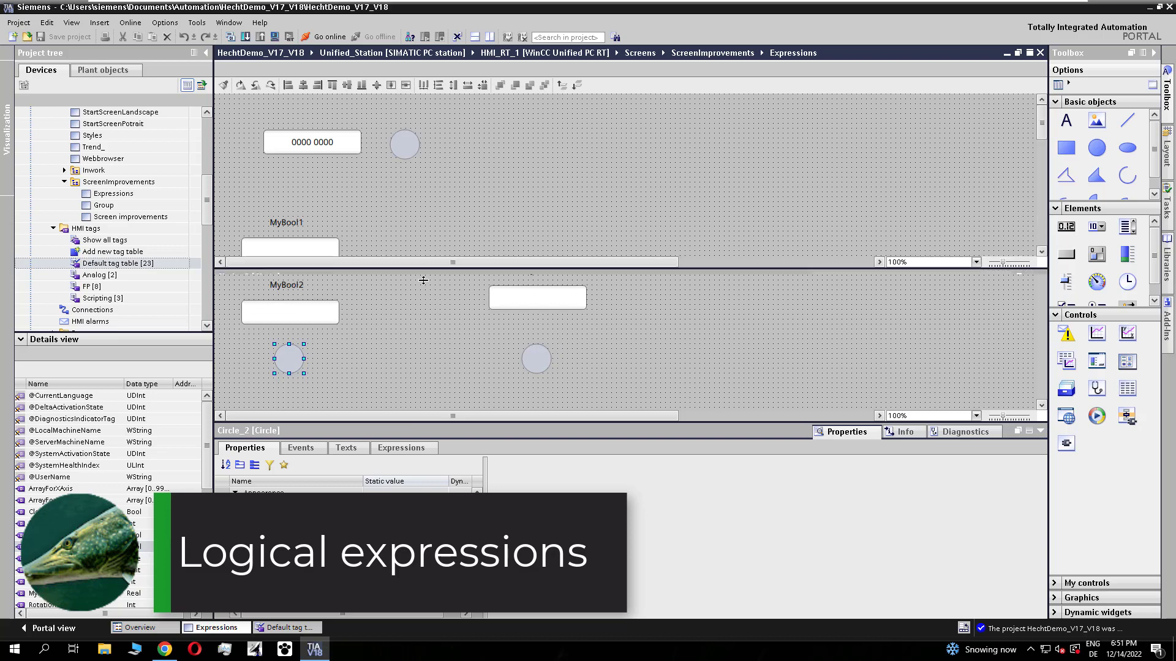
click(401, 294)
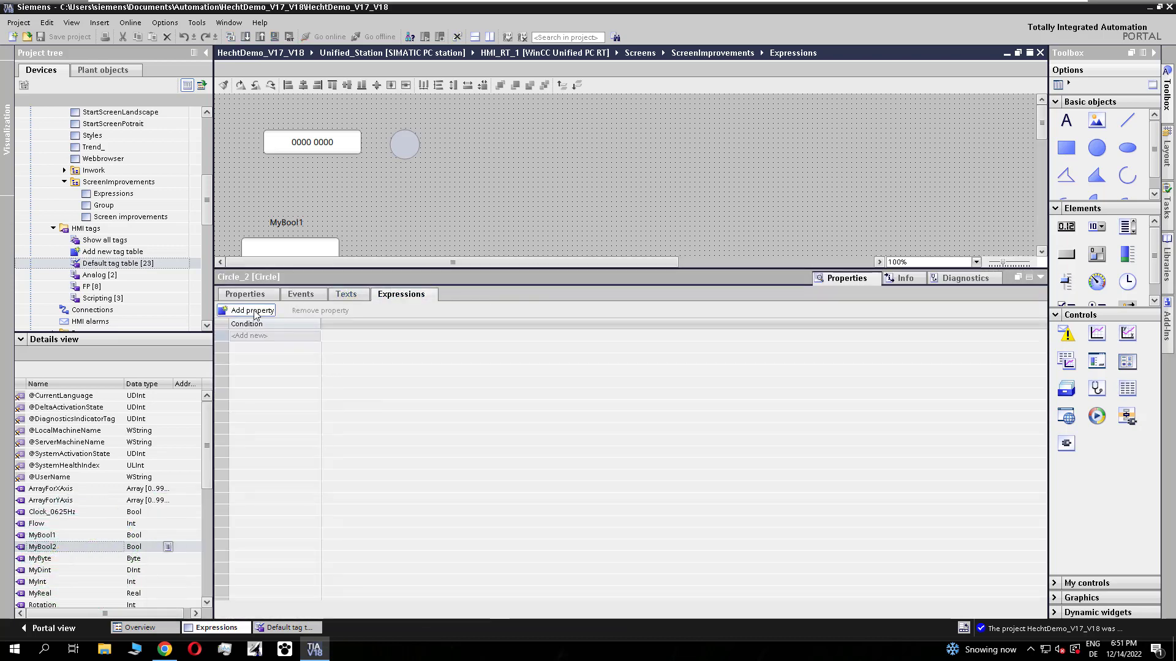
click(246, 311)
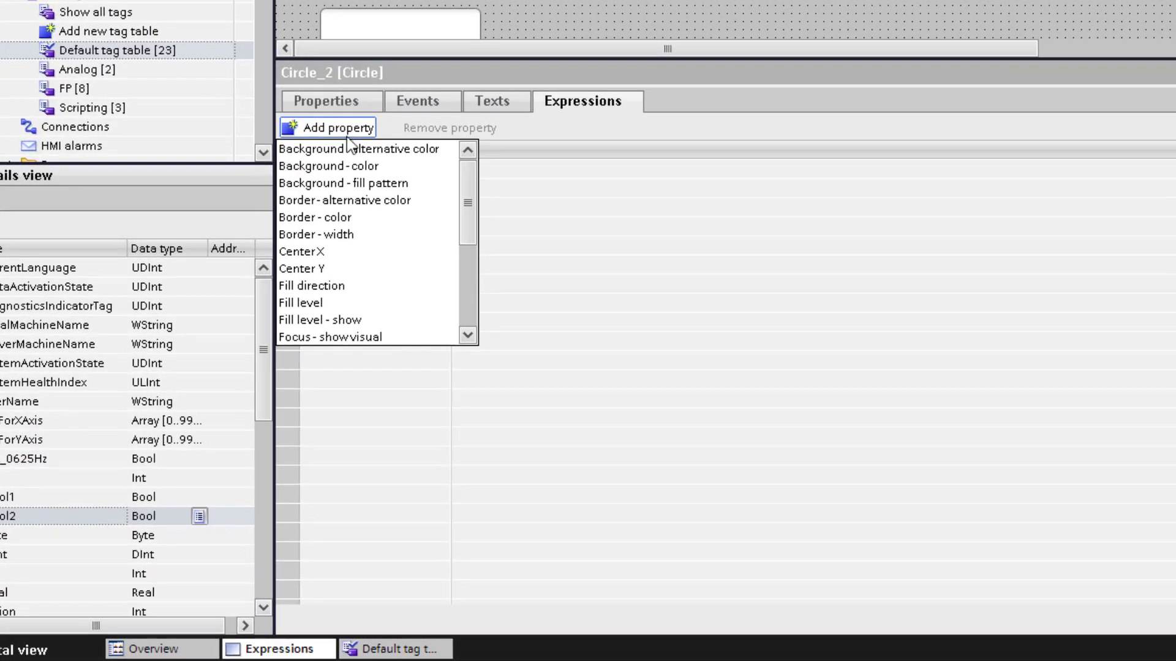
click(343, 175)
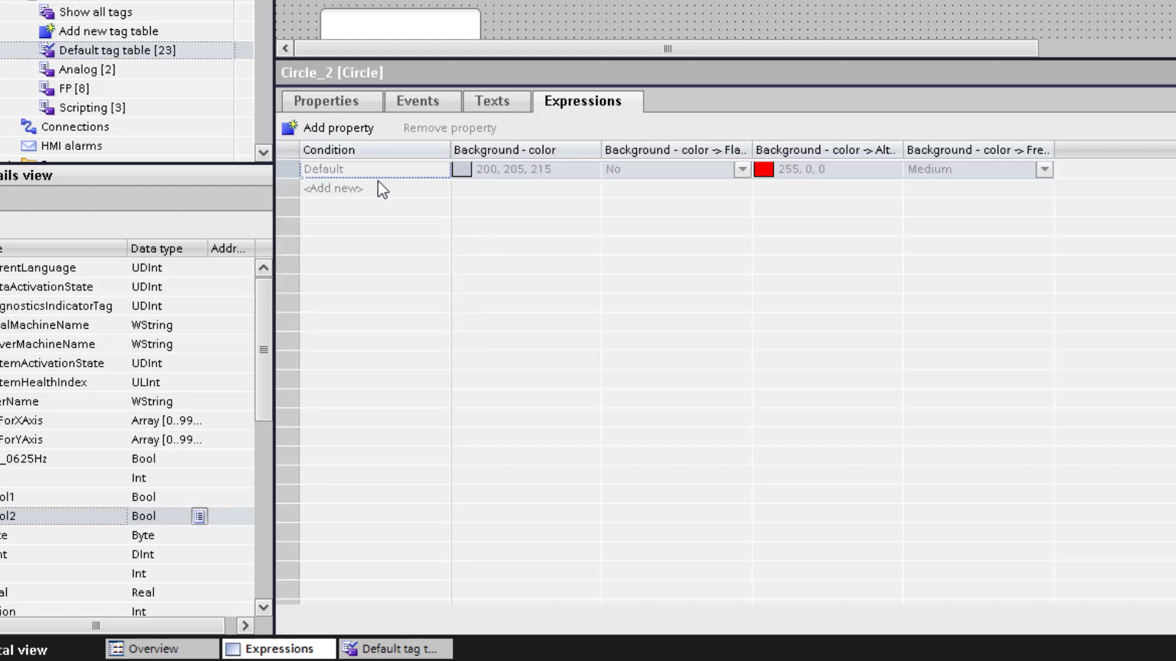
click(378, 186)
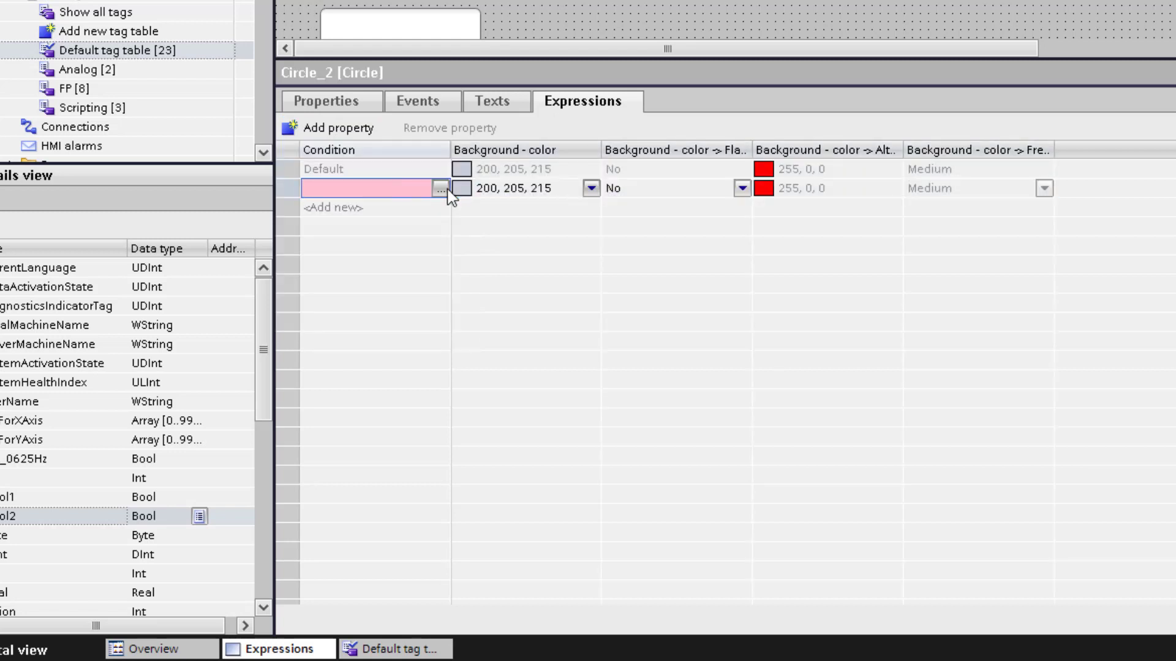
Build the condition 'MyBool1'AND'MyBool2' and colour it green (0, 255, 0).
click(440, 190)
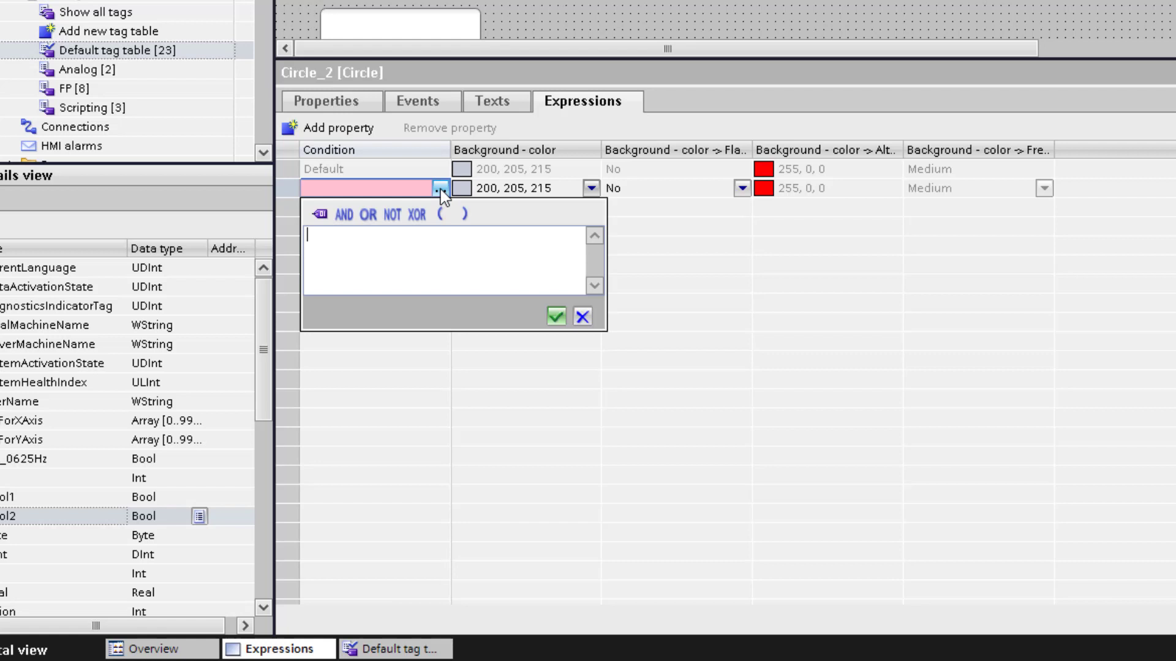
click(320, 214)
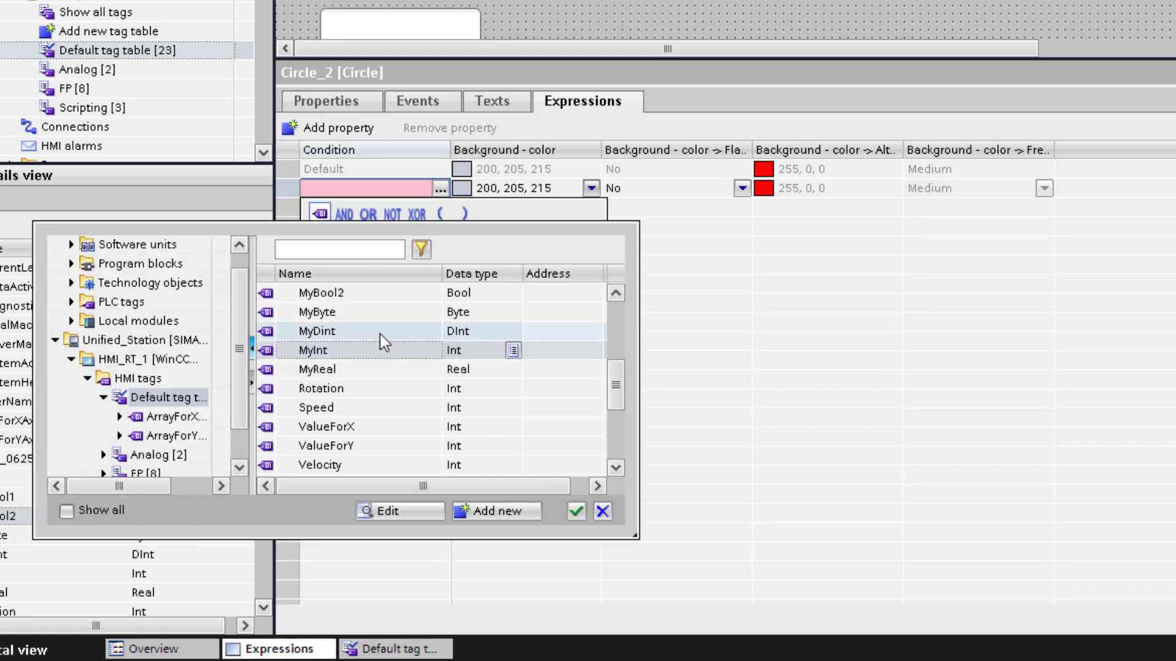
click(616, 292)
double_click(375, 295)
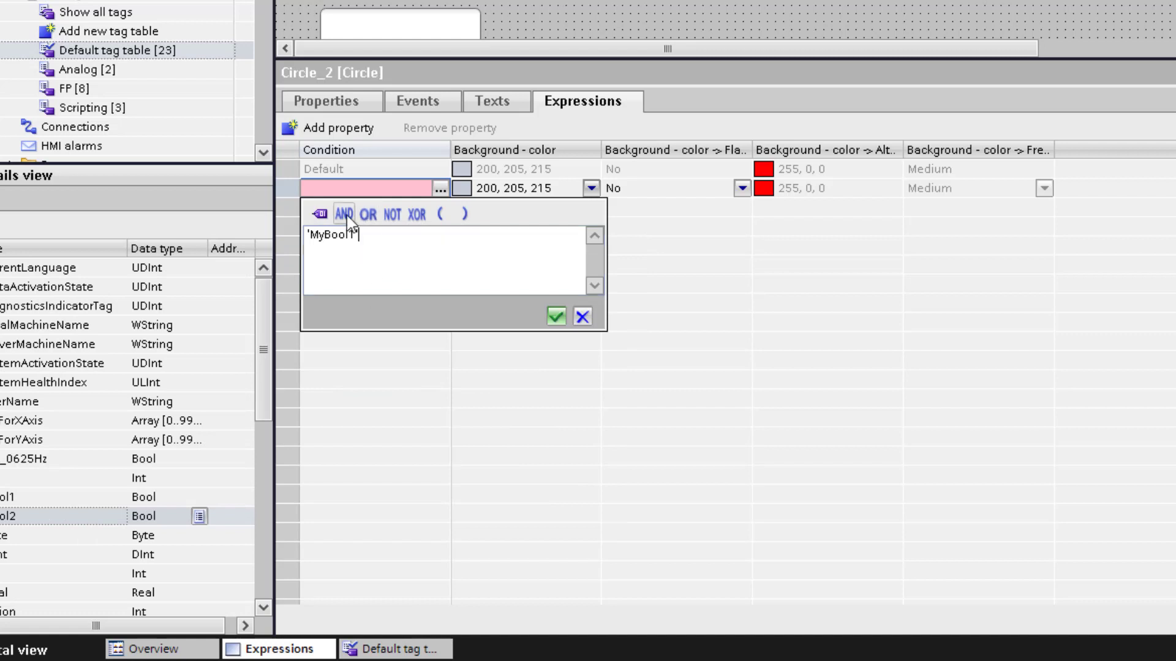
click(345, 214)
click(319, 213)
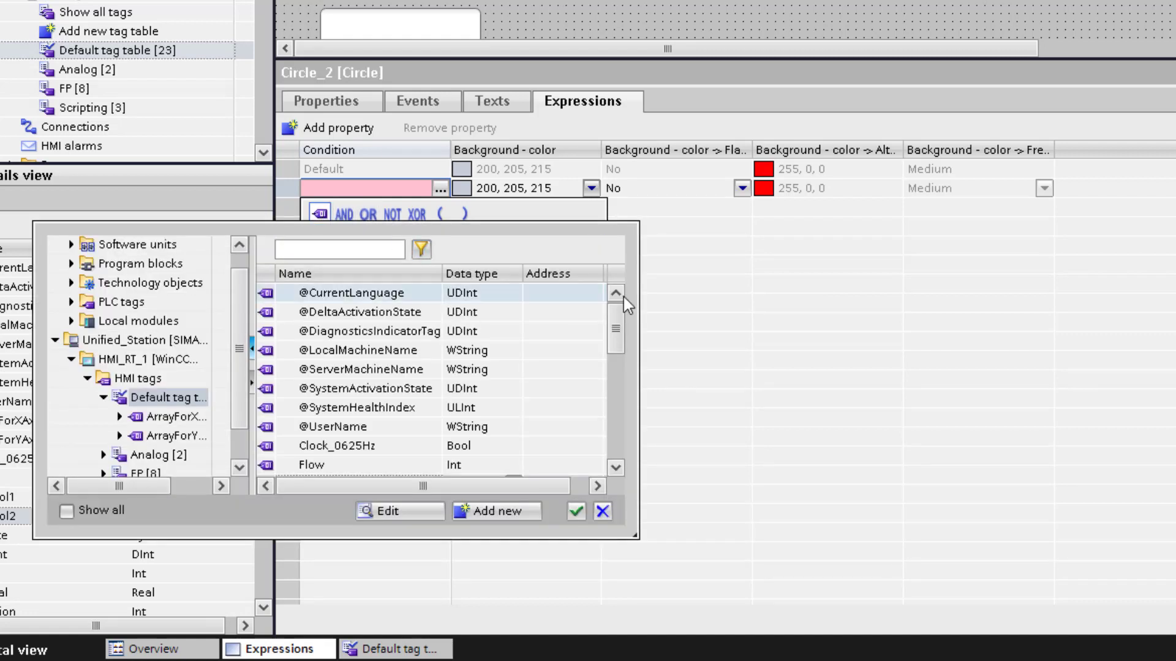
click(616, 467)
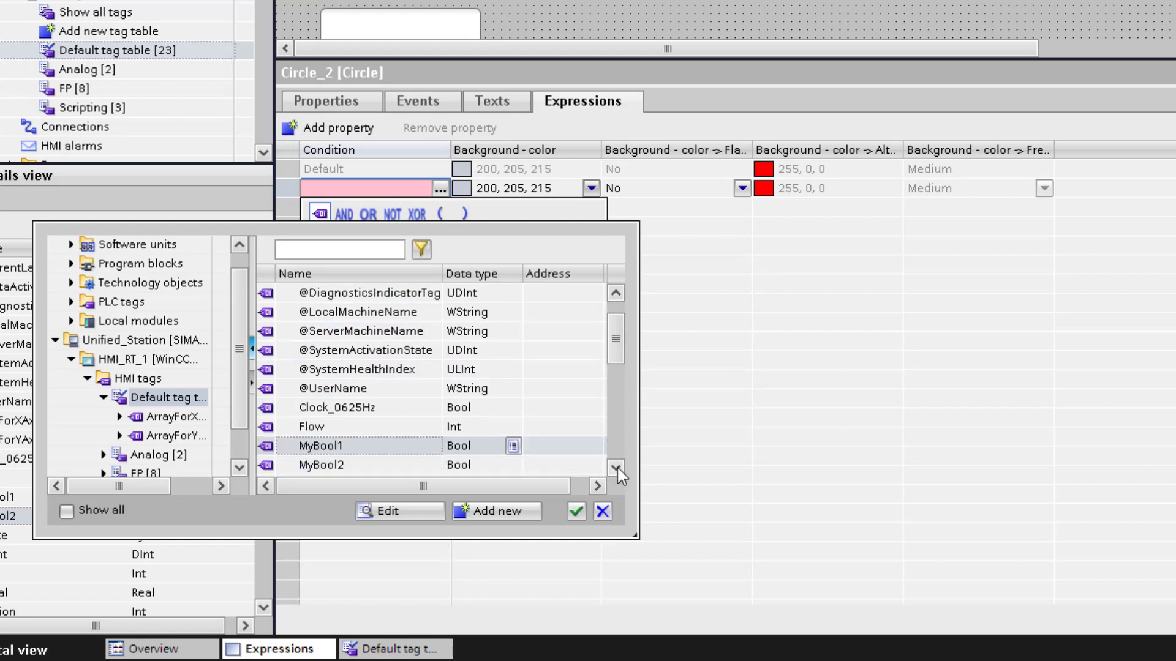
click(615, 467)
double_click(377, 426)
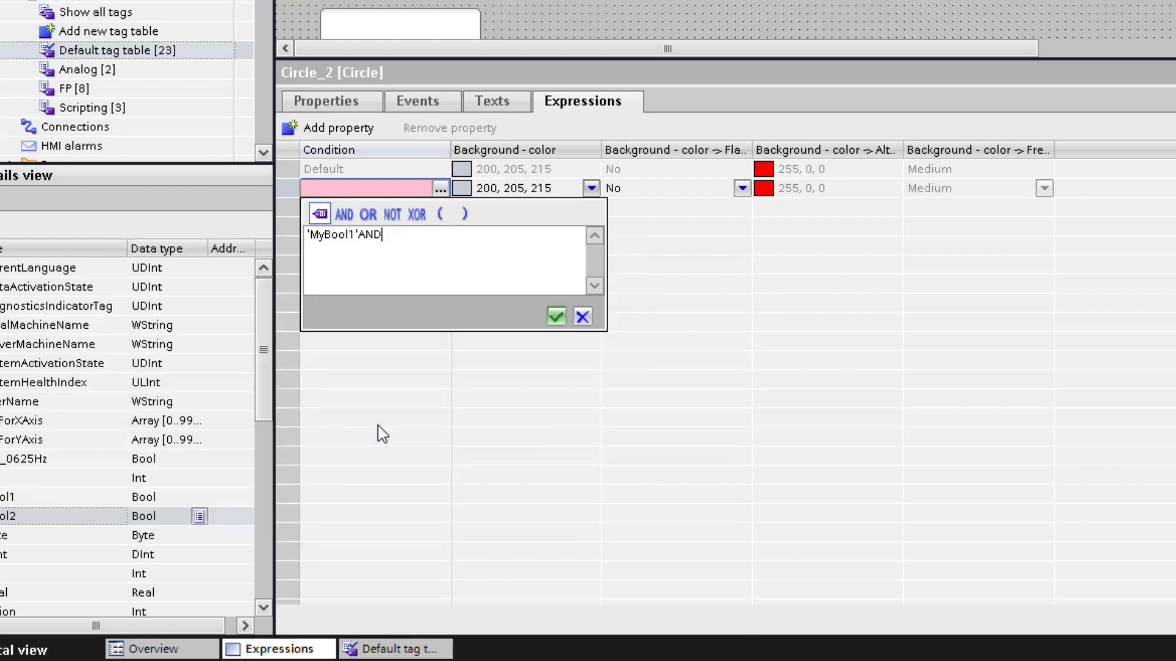
click(556, 317)
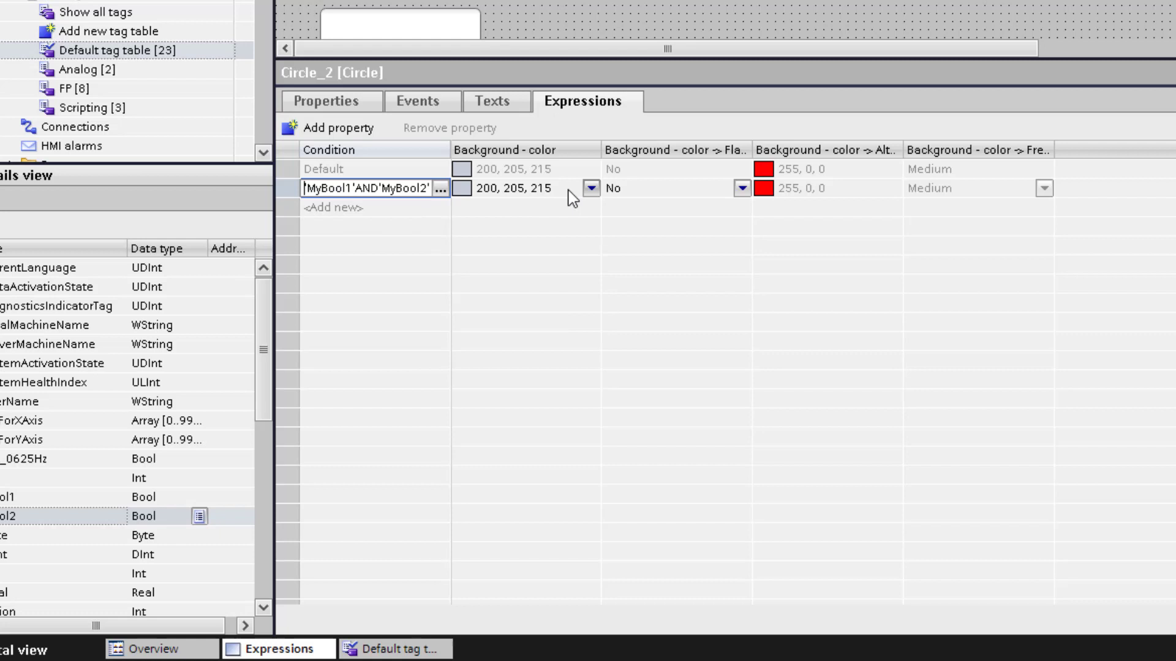
click(590, 190)
click(511, 258)
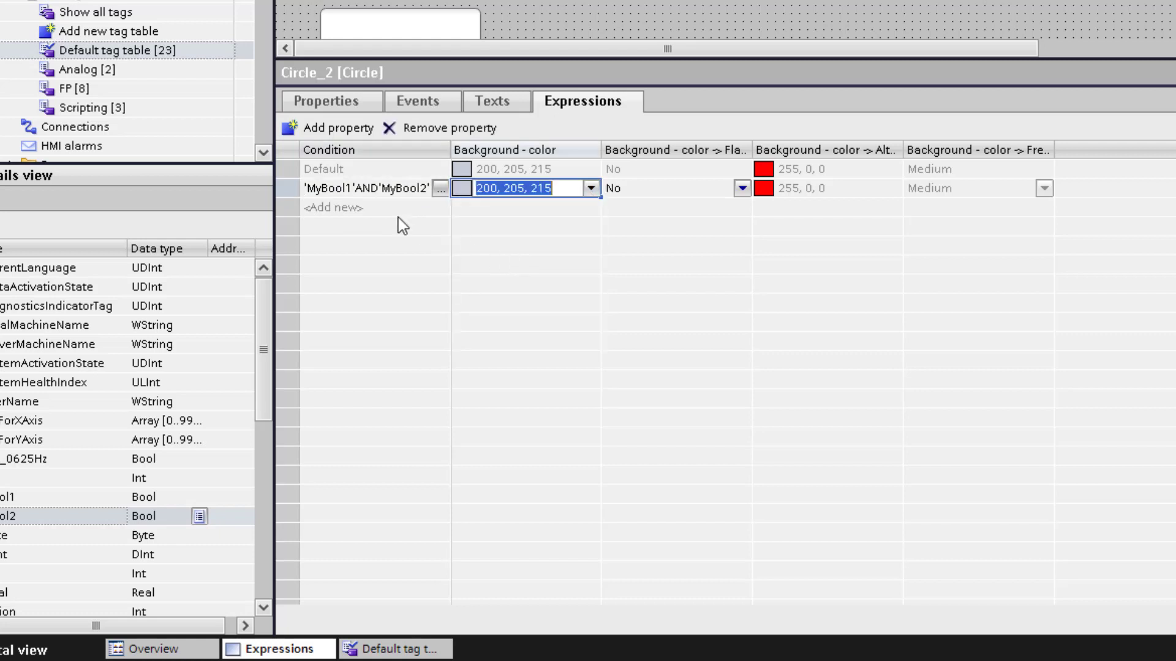
Add a new condition row and insert MyBool1 into its expression.
click(383, 207)
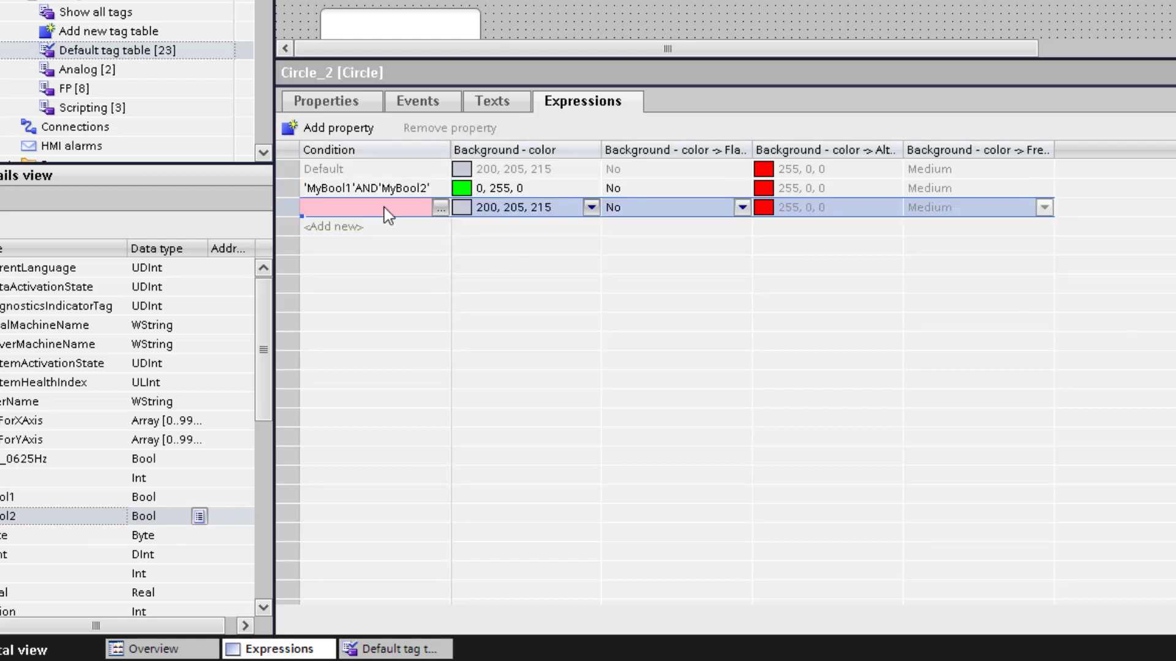
click(439, 207)
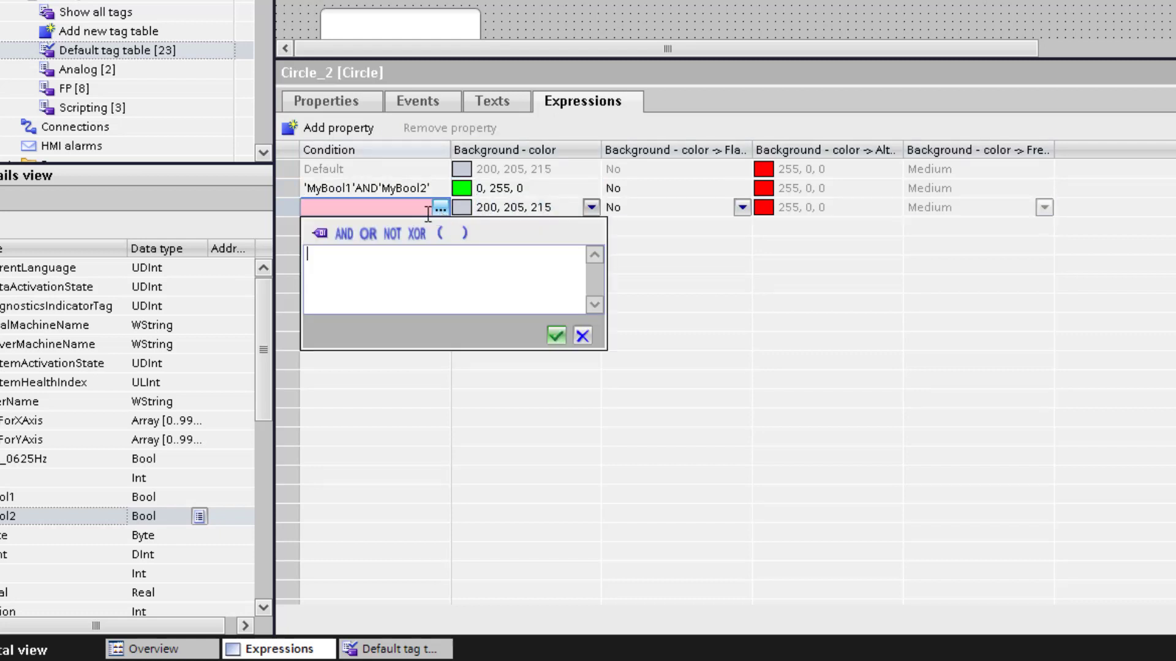
click(321, 233)
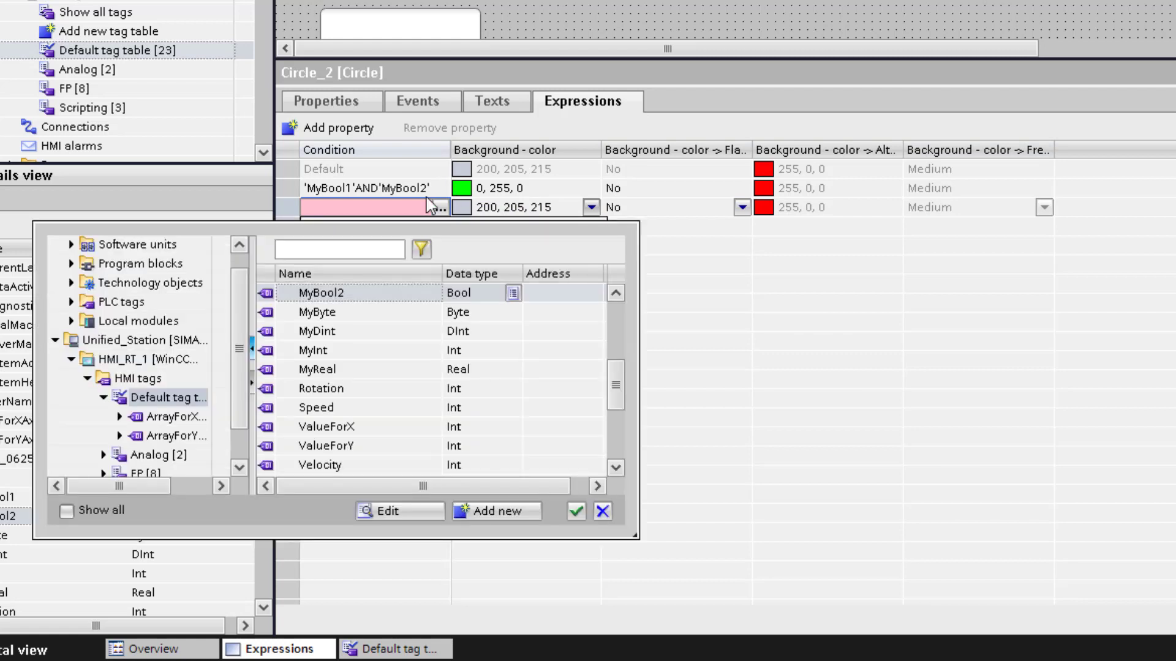
click(616, 293)
click(359, 293)
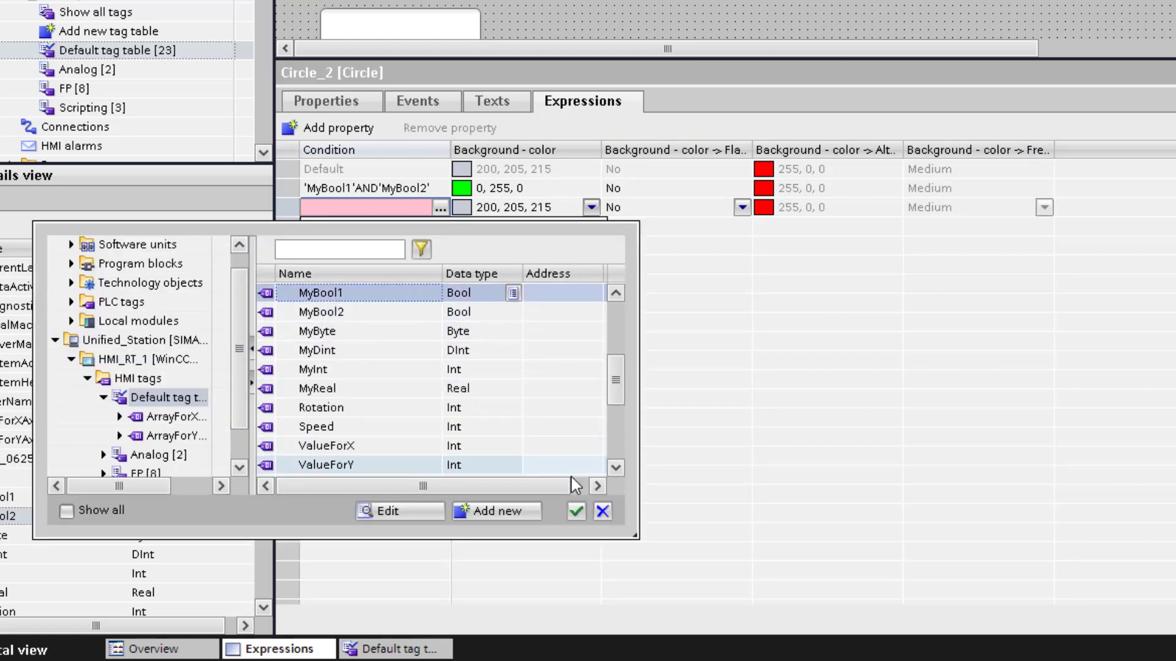
click(575, 511)
Complete the expression as 'MyBool1'OR'MyBool2', select its text, and confirm it.
click(368, 233)
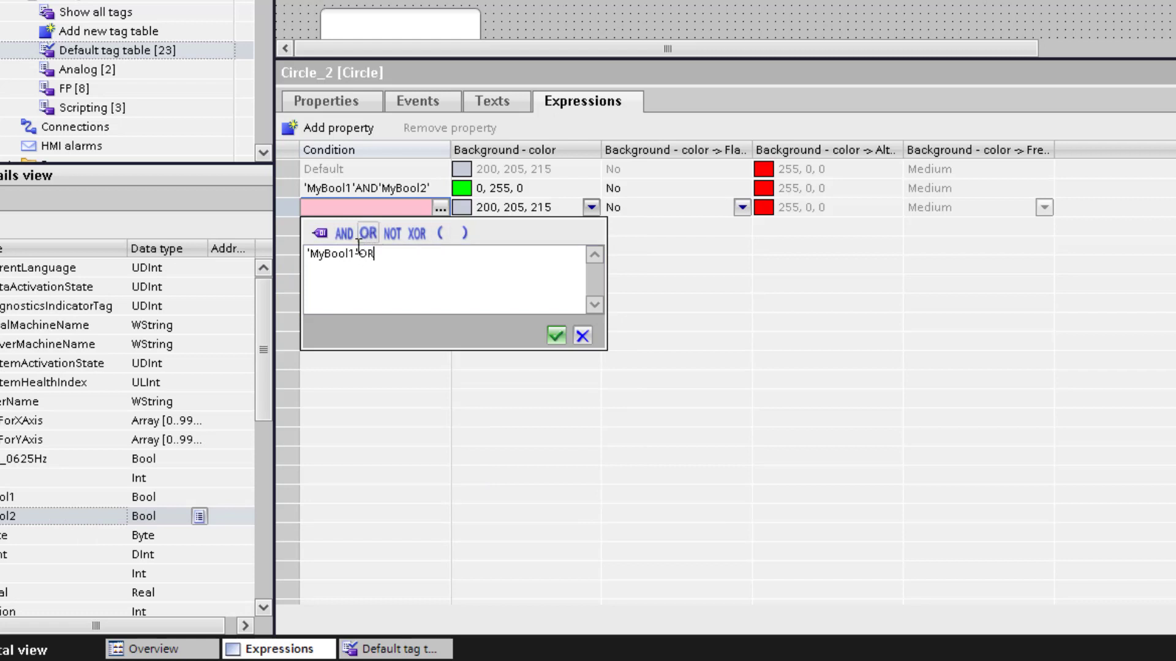
click(321, 234)
click(616, 467)
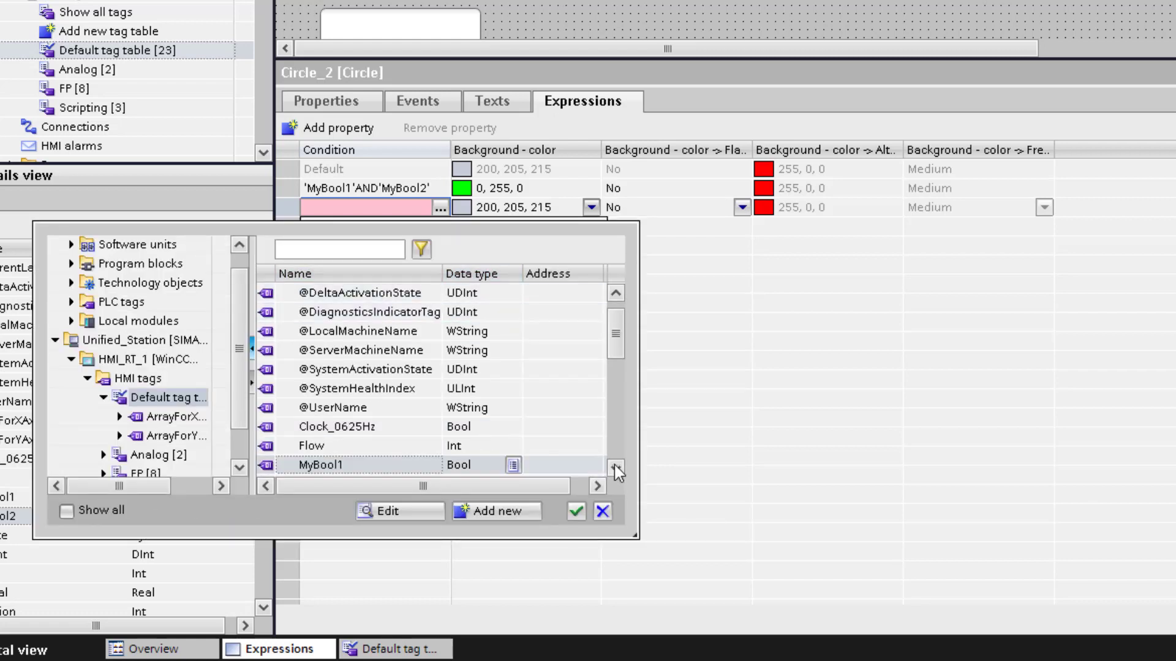
click(615, 468)
click(361, 465)
click(574, 511)
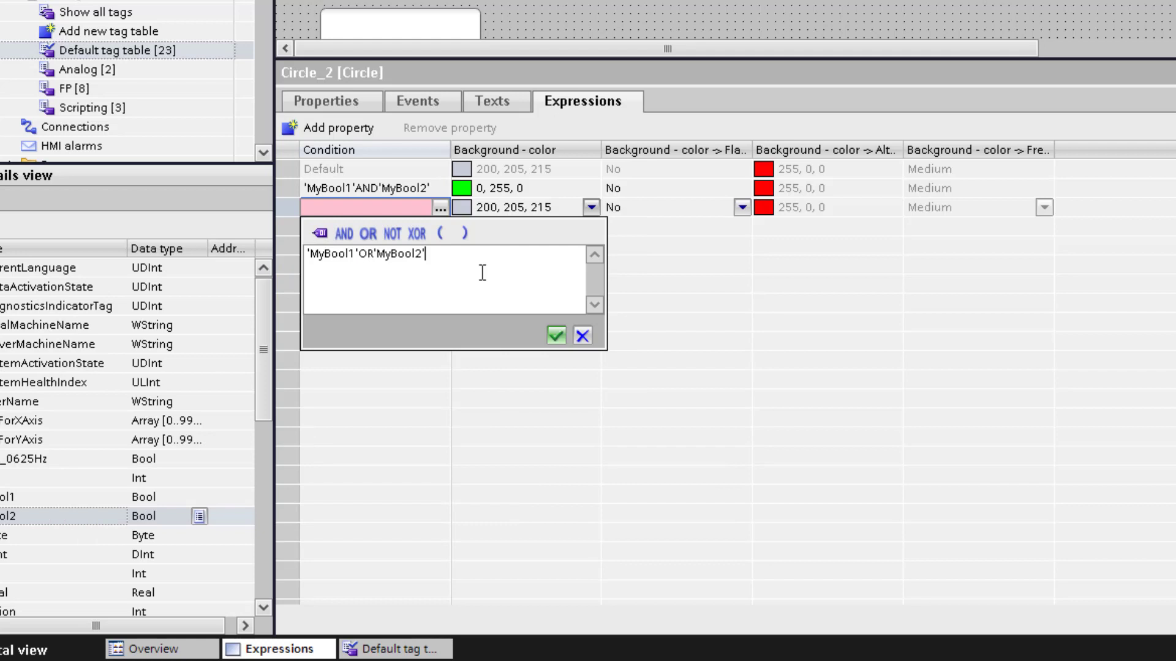
drag(481, 256, 313, 252)
key(ctrl+c)
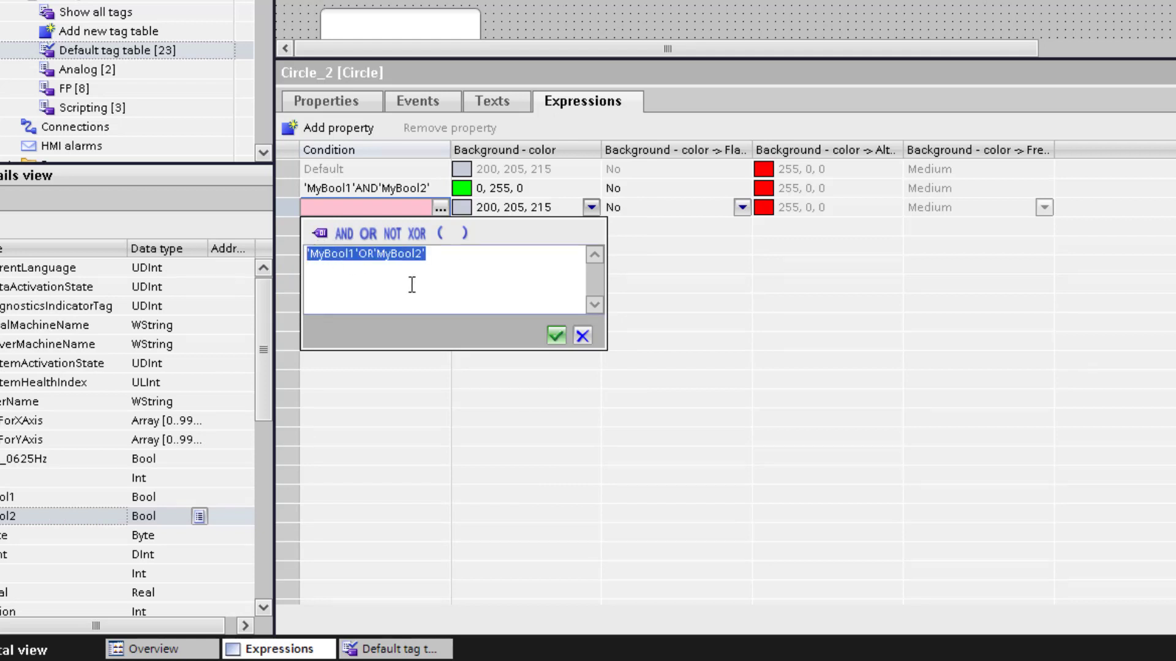
click(555, 335)
click(581, 210)
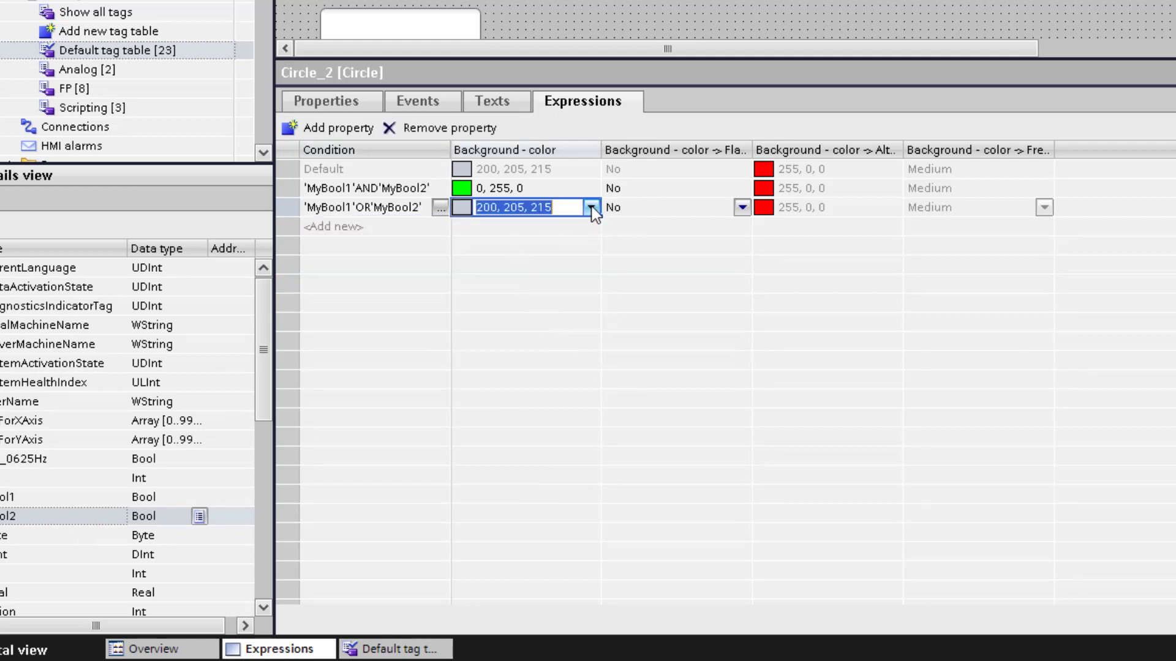
Colour the OR row yellow and add a third row with the pasted, bracketed OR expression.
click(591, 207)
click(497, 278)
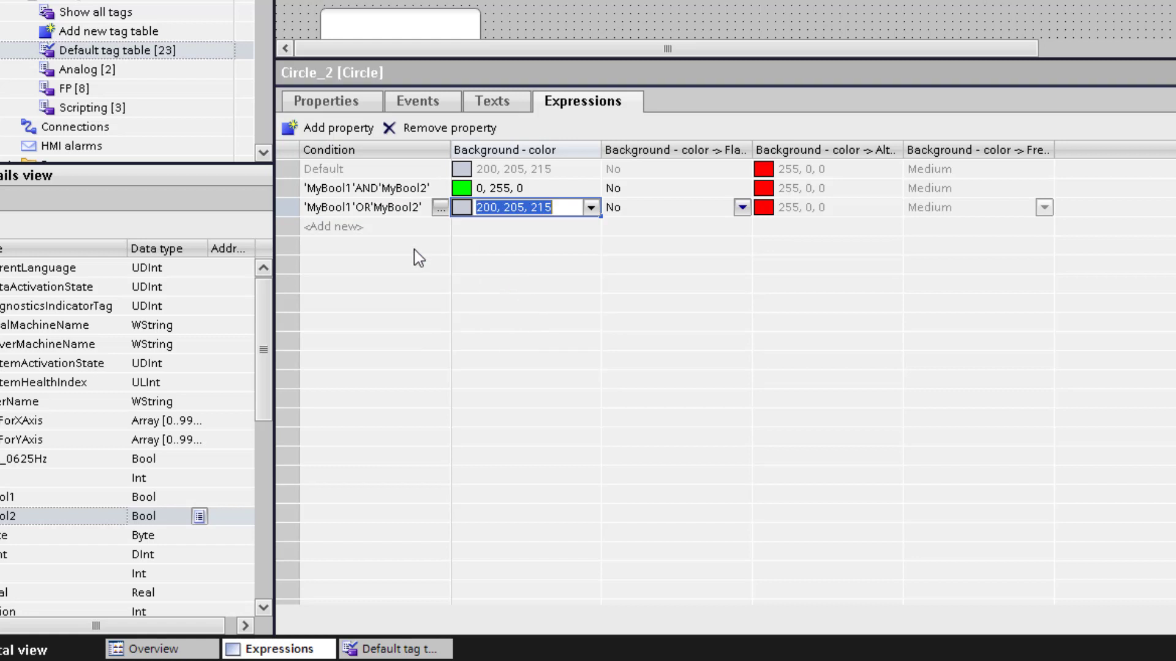
click(372, 224)
click(440, 226)
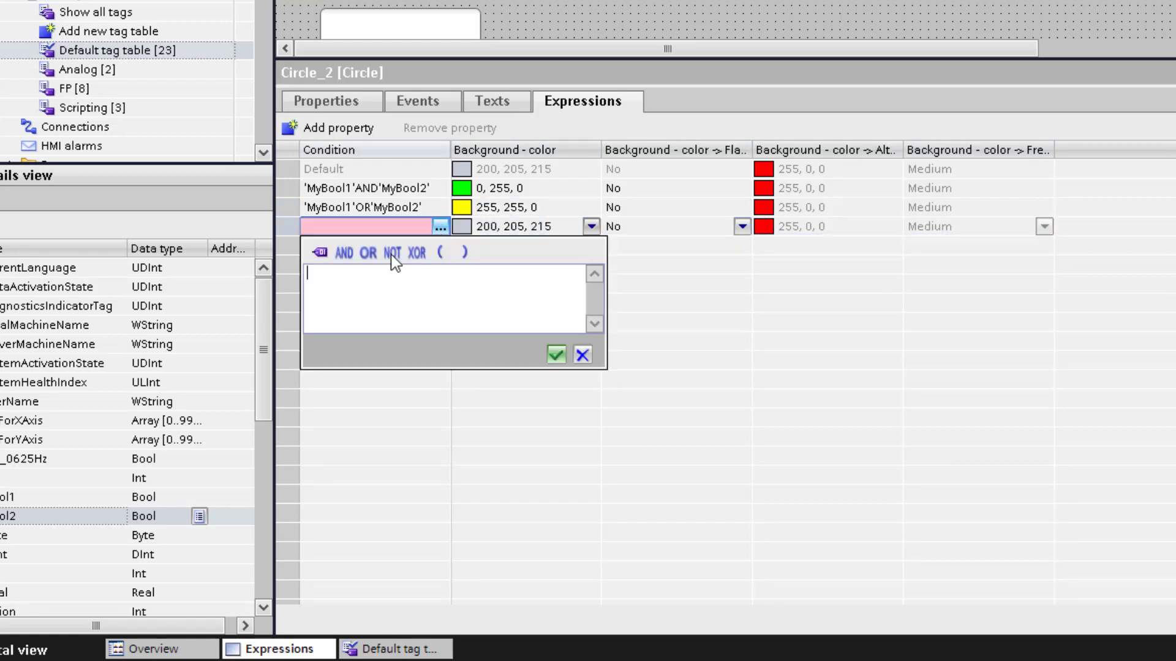
key(ctrl+v)
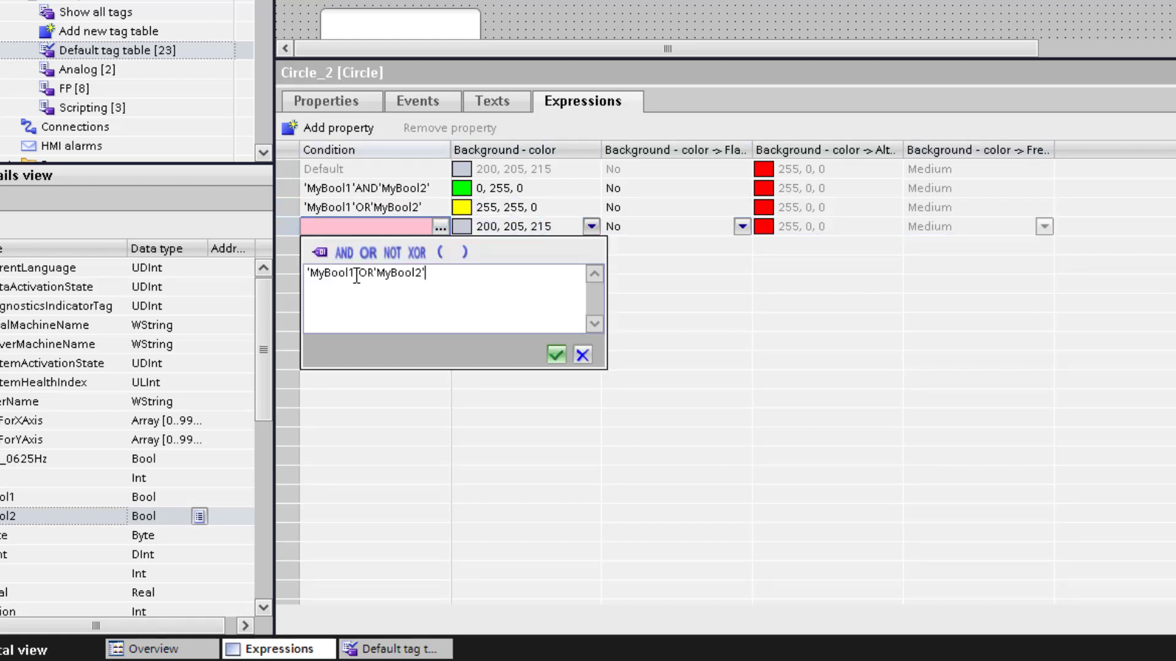
click(306, 273)
text(()
click(439, 278)
text())
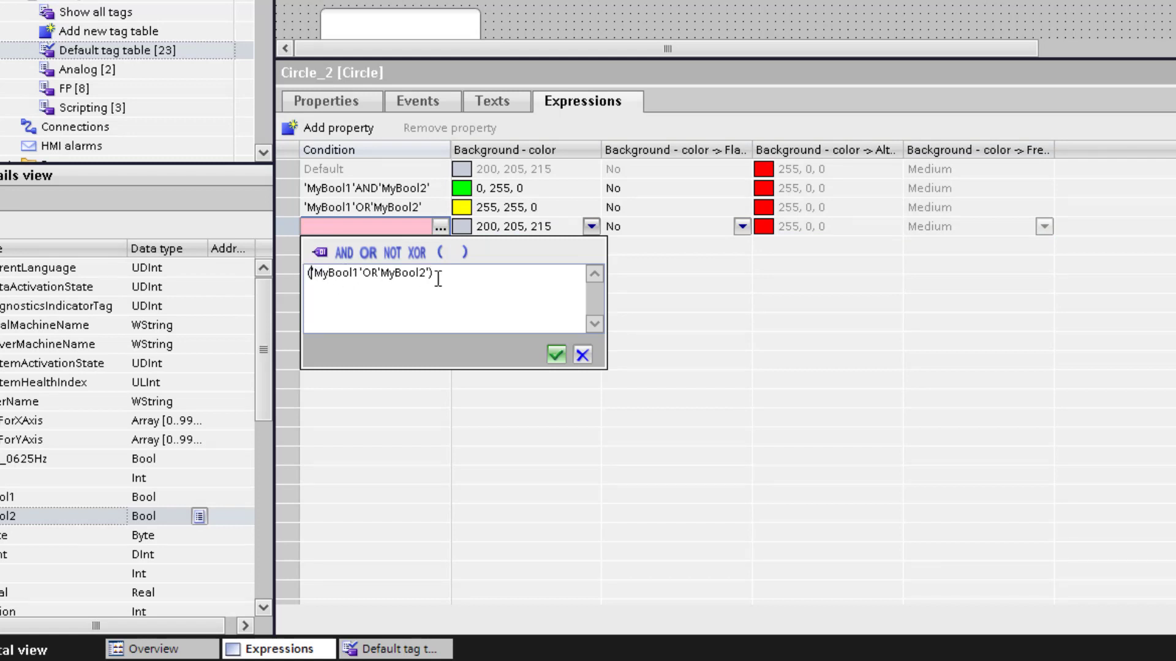
Append OR ('MyInt' > 15) to the third condition and confirm it.
click(368, 253)
text(()
click(329, 256)
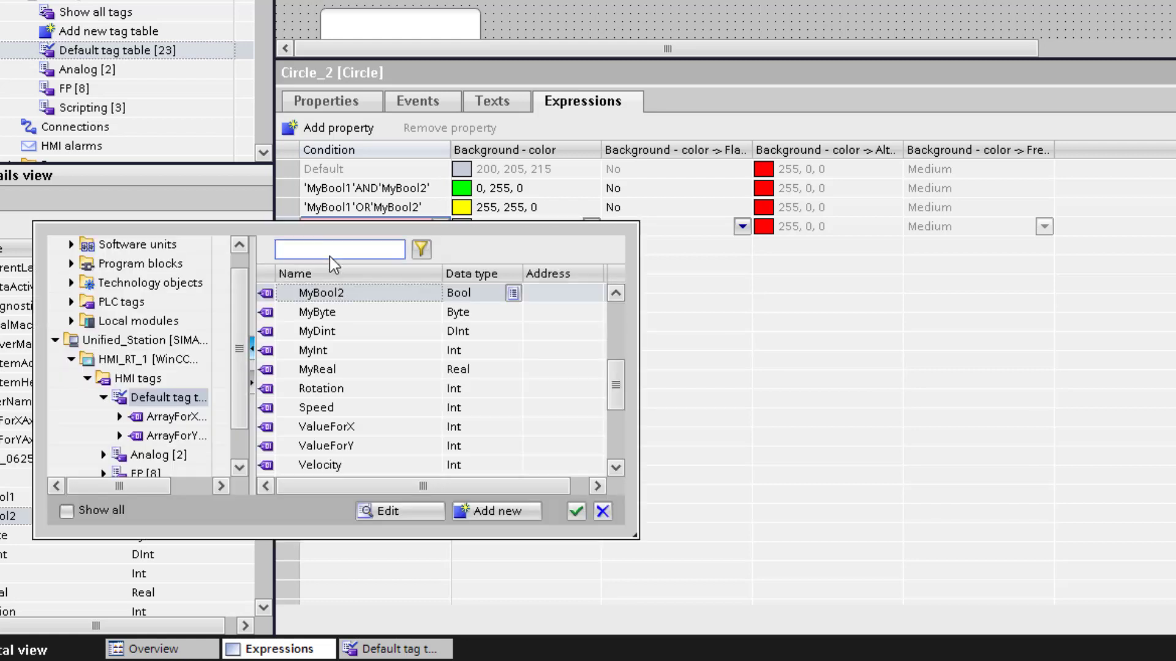
click(352, 354)
double_click(350, 352)
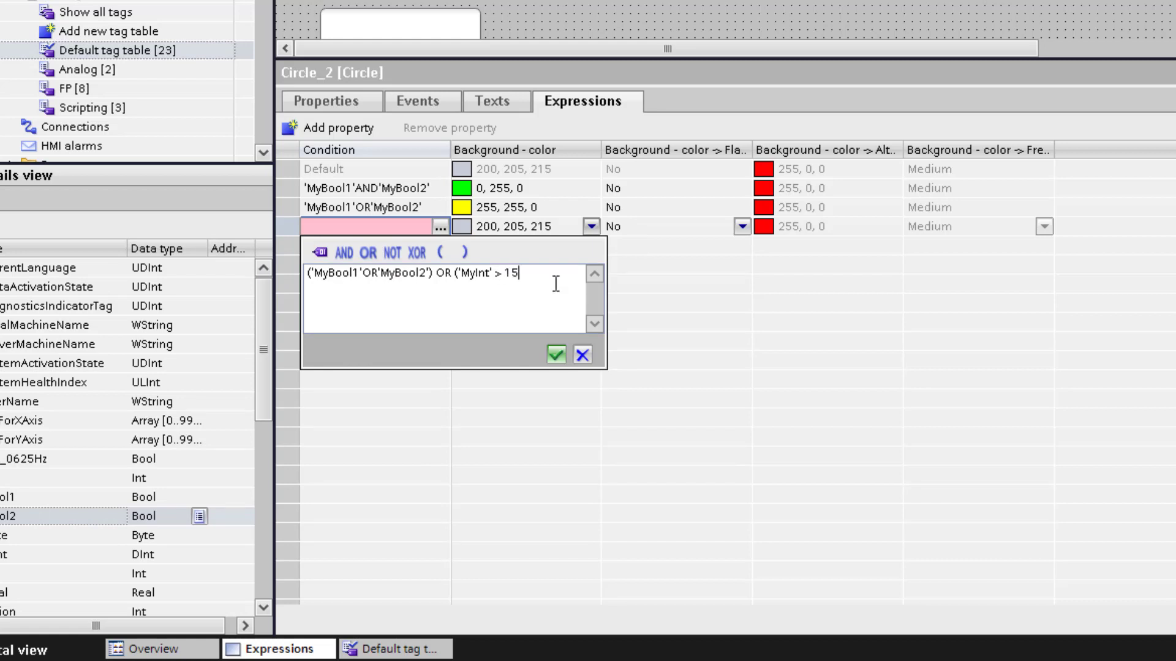
text(> 15))
click(556, 355)
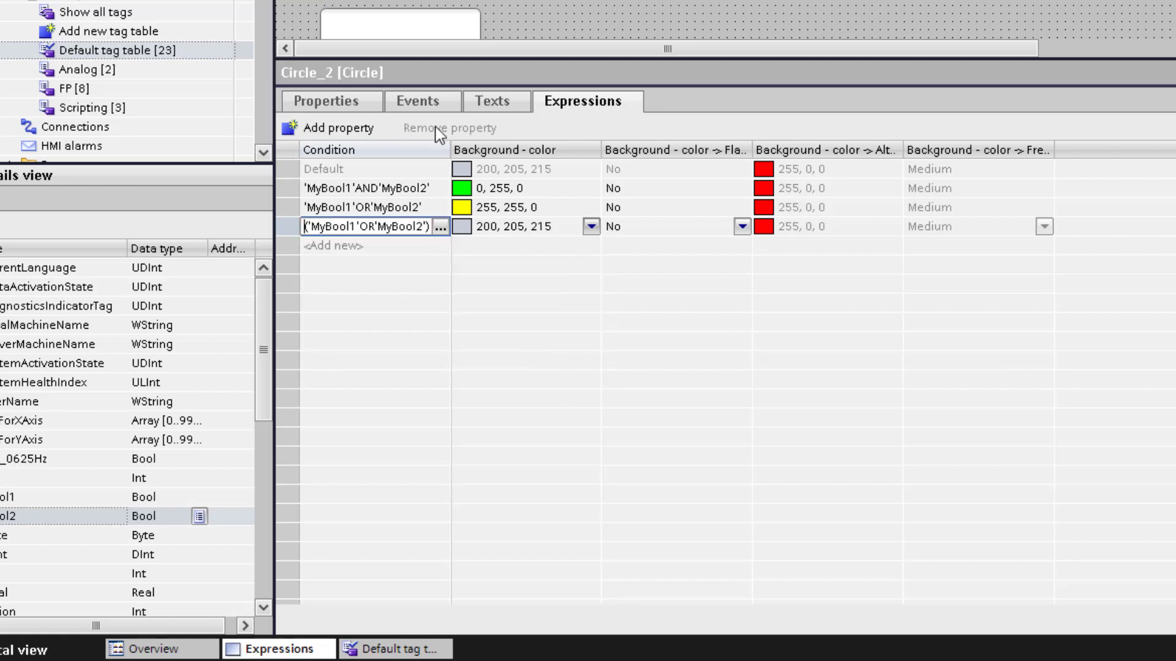
Widen the Condition column and colour the third row orange (255, 153, 0).
drag(455, 150, 607, 149)
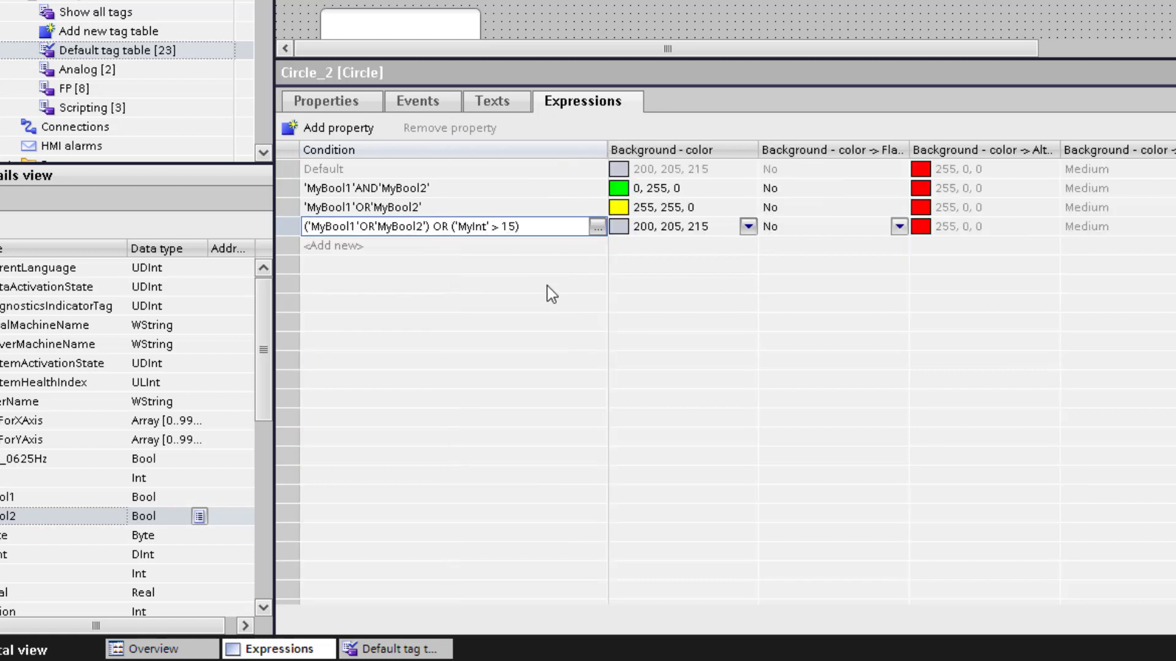
click(738, 226)
click(748, 227)
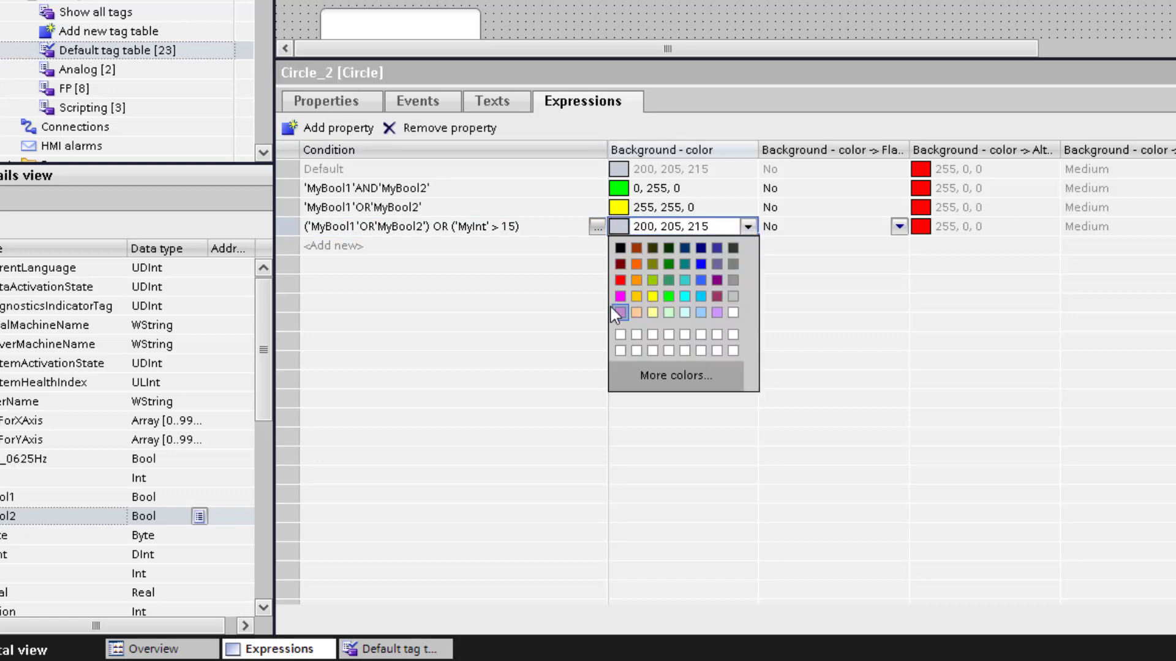
click(636, 280)
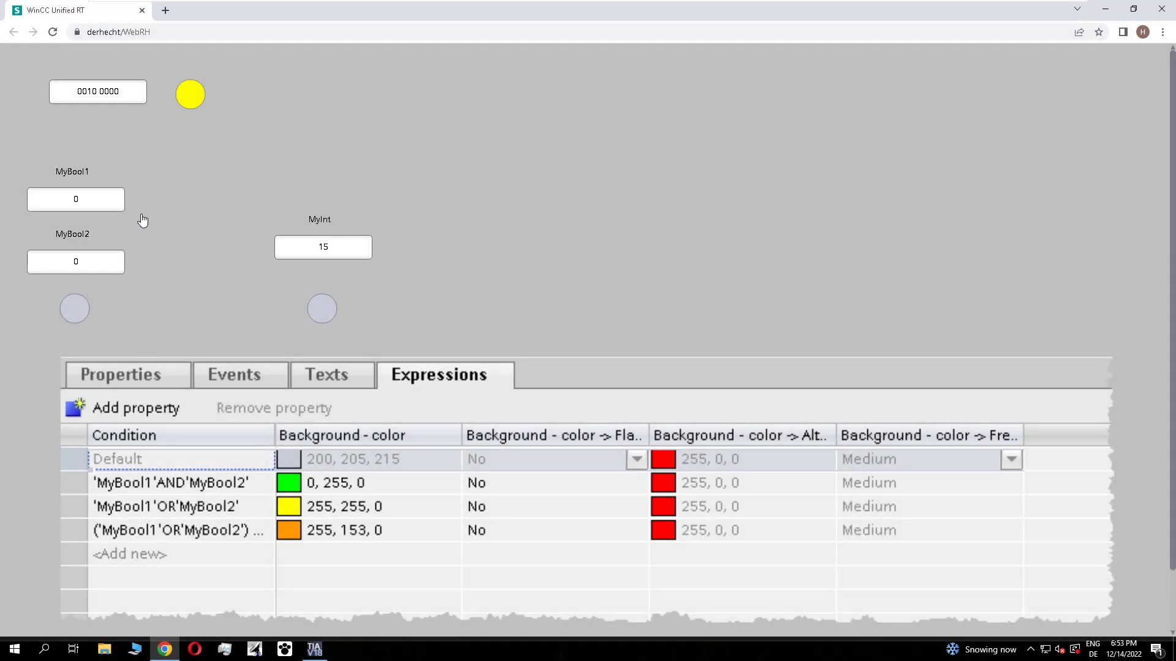
Set MyBool1 and MyBool2 to 1 in the runtime and clear MyInt.
click(107, 197)
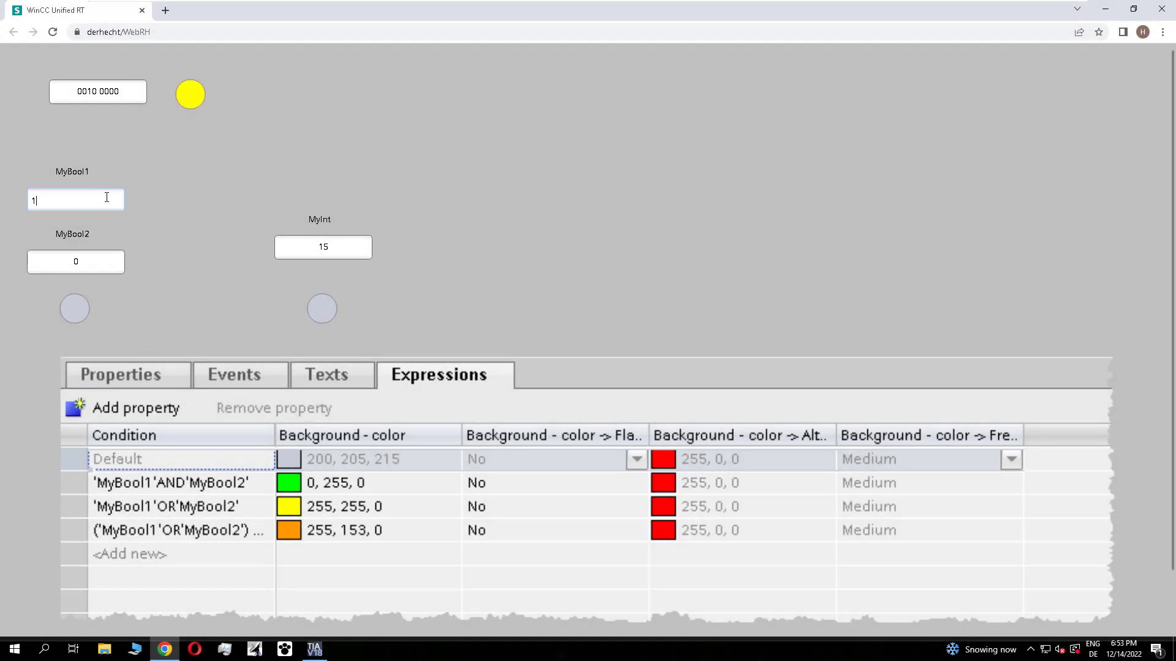
key(Return)
click(98, 264)
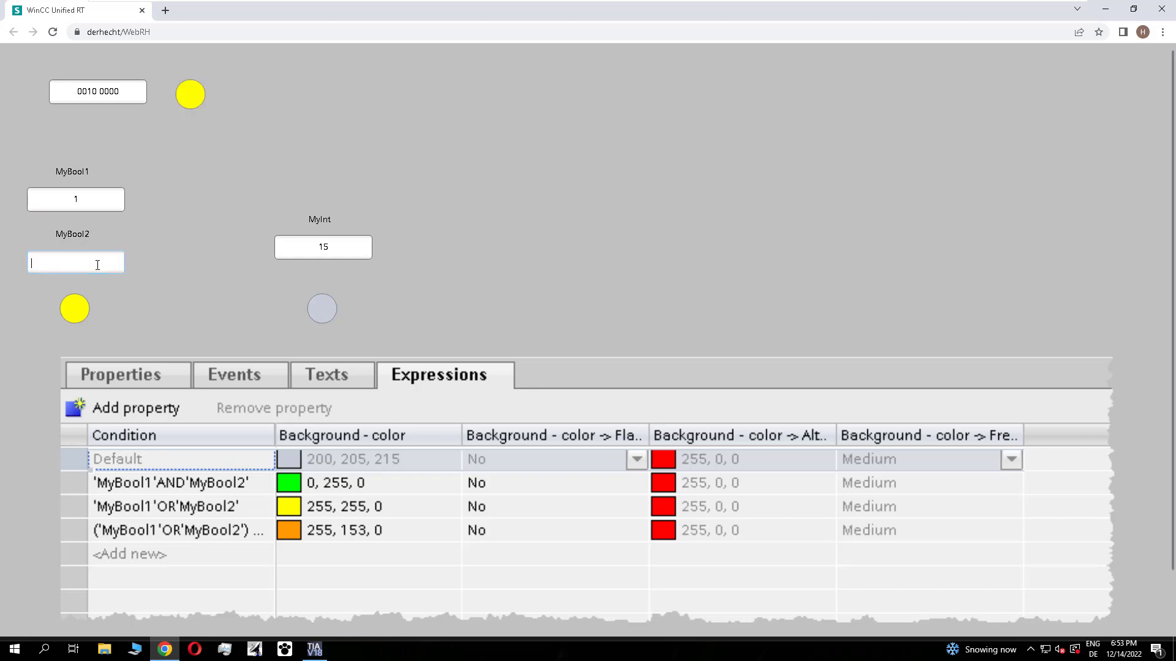
key(Return)
click(365, 241)
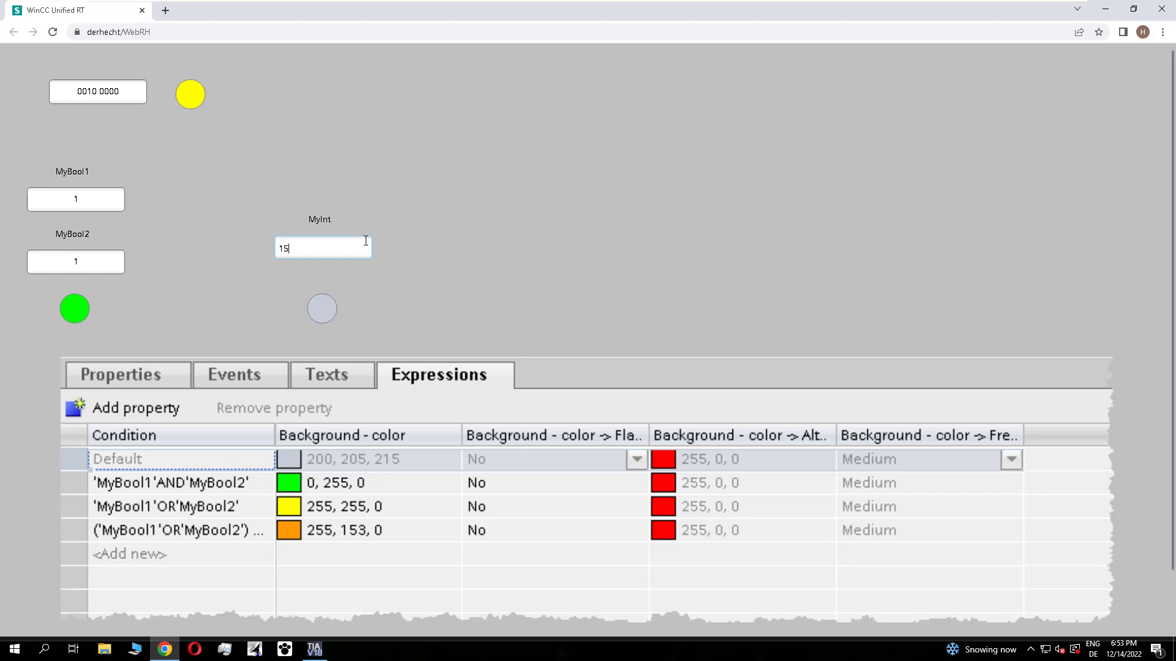
key(BackSpace)
Enter MyBool1 0, MyBool2 0, MyInt 14, then MyBool2 1, turning the left circle yellow.
click(108, 196)
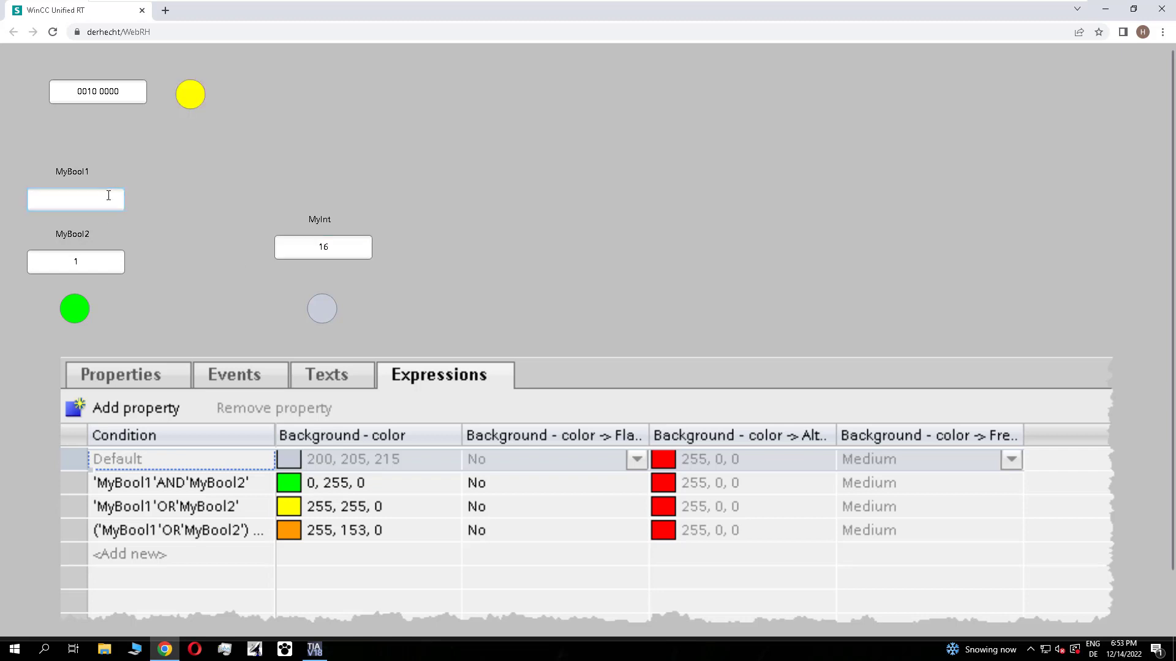
text(0)
key(Return)
click(110, 264)
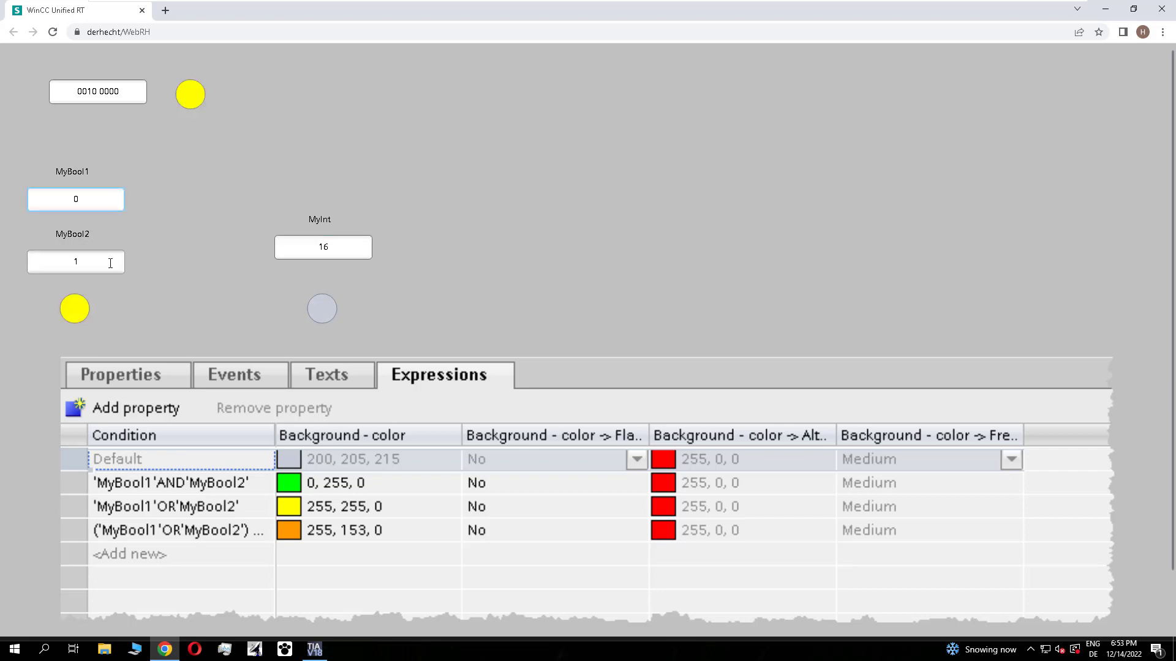
text(0)
key(Return)
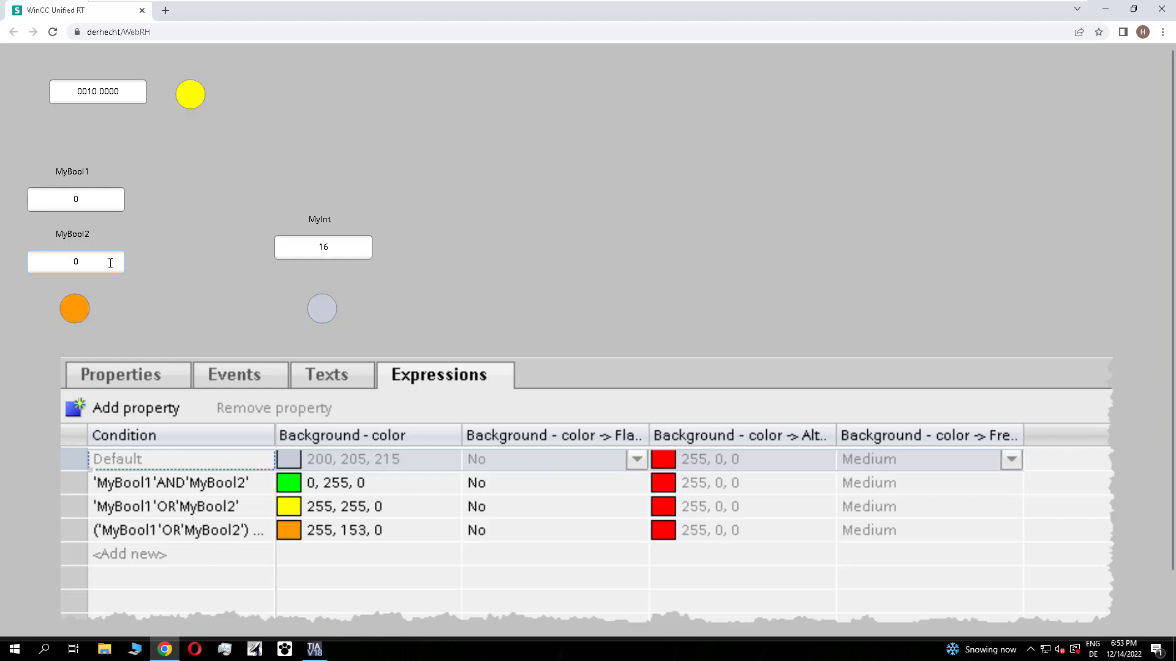
click(331, 246)
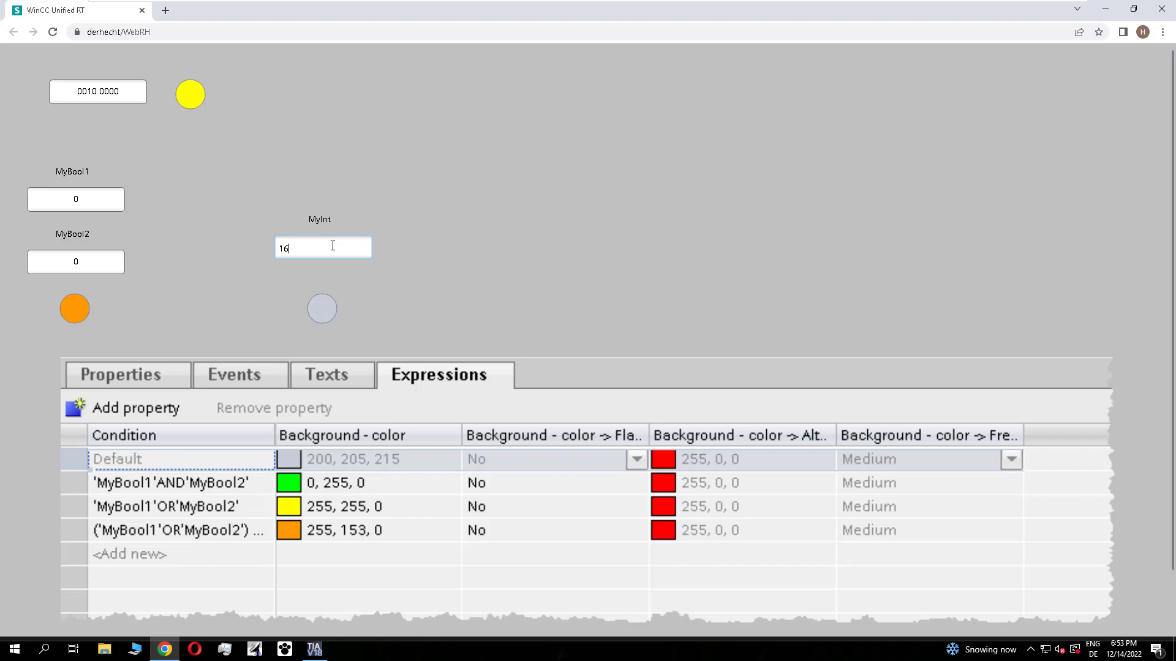
key(BackSpace)
key(BackSpace)
key(Return)
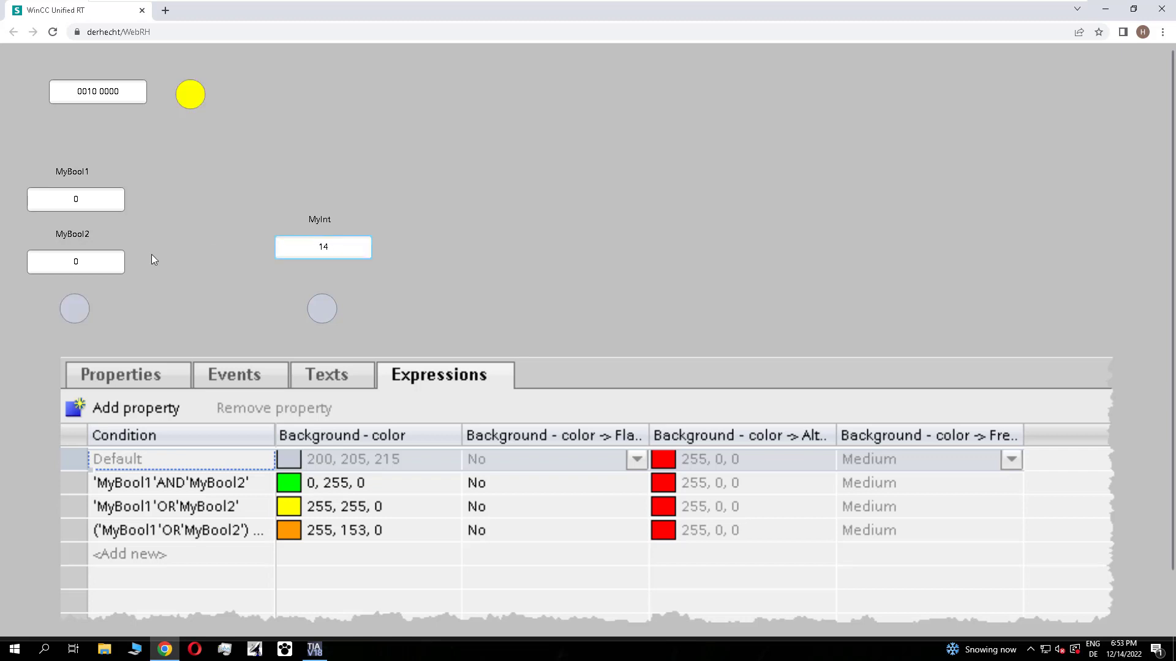
click(94, 260)
text(1)
key(Return)
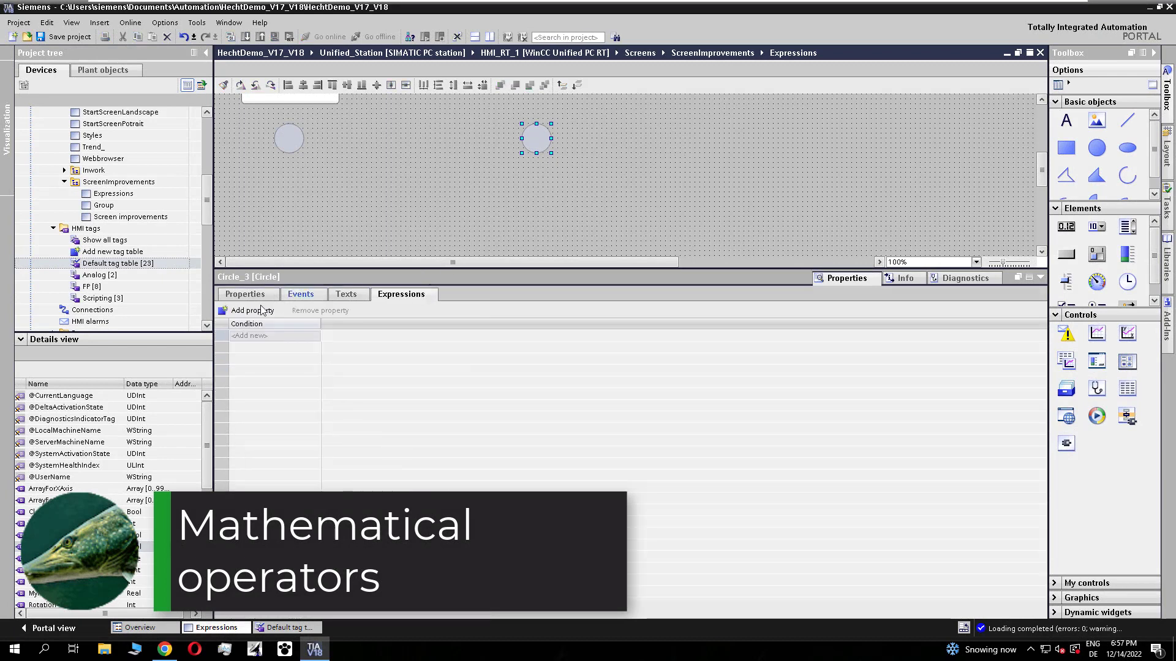
Add a Background - color condition ('MyInt' +12 <=20) on Circle_3's Expressions tab.
click(262, 310)
click(275, 338)
click(272, 346)
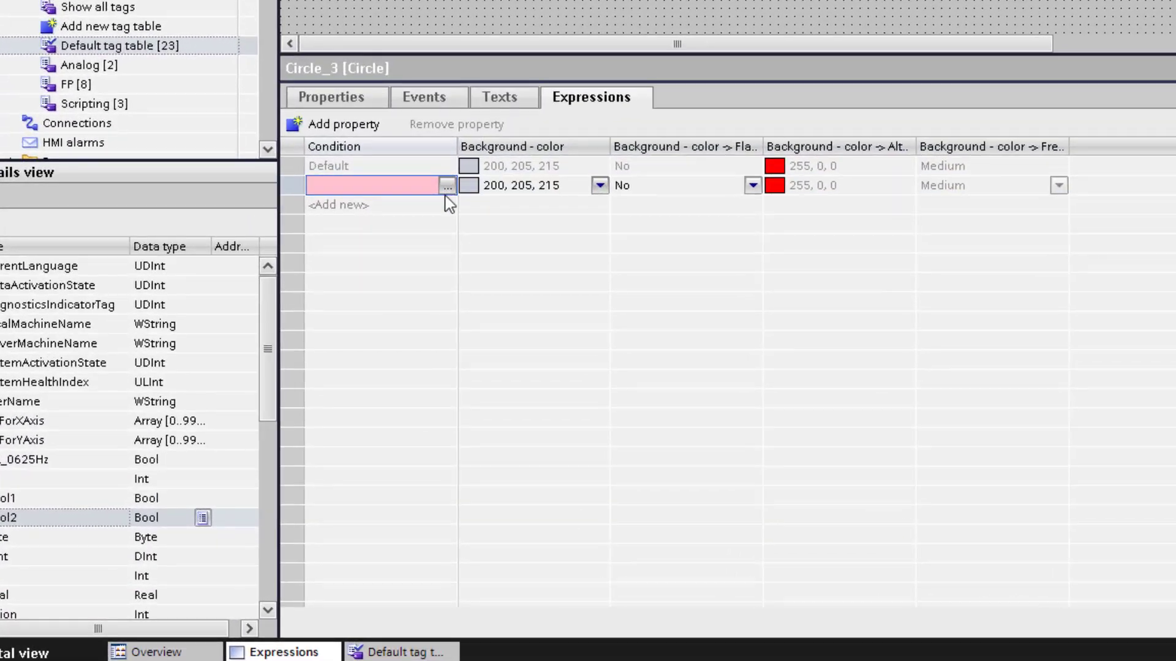
click(446, 186)
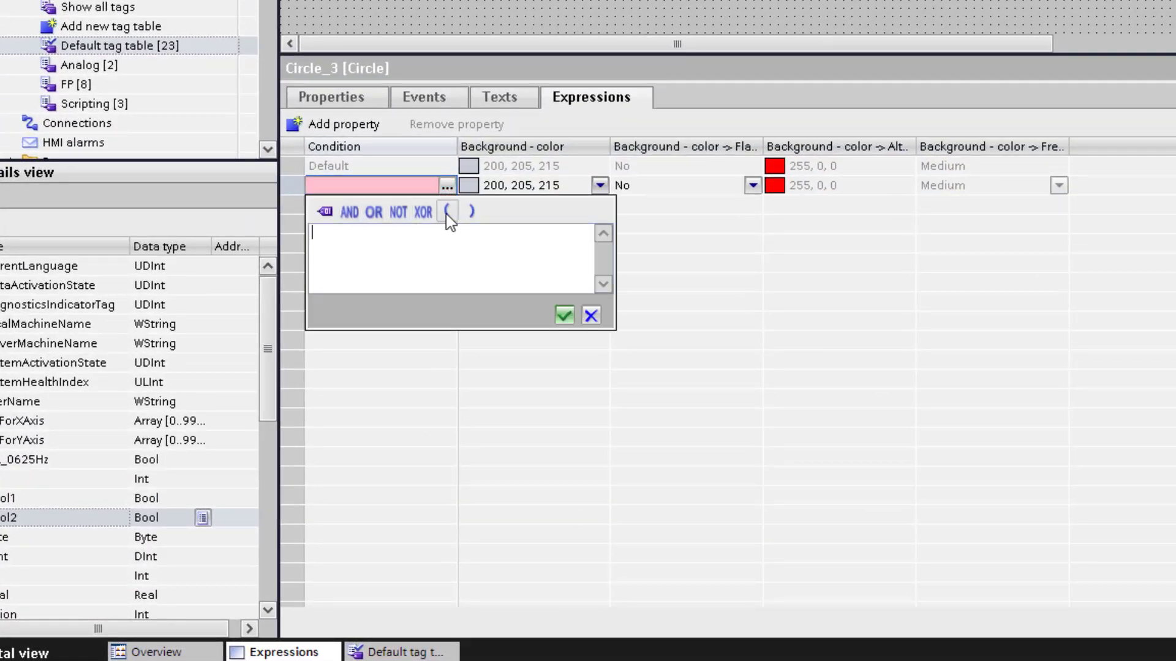
click(448, 212)
click(324, 212)
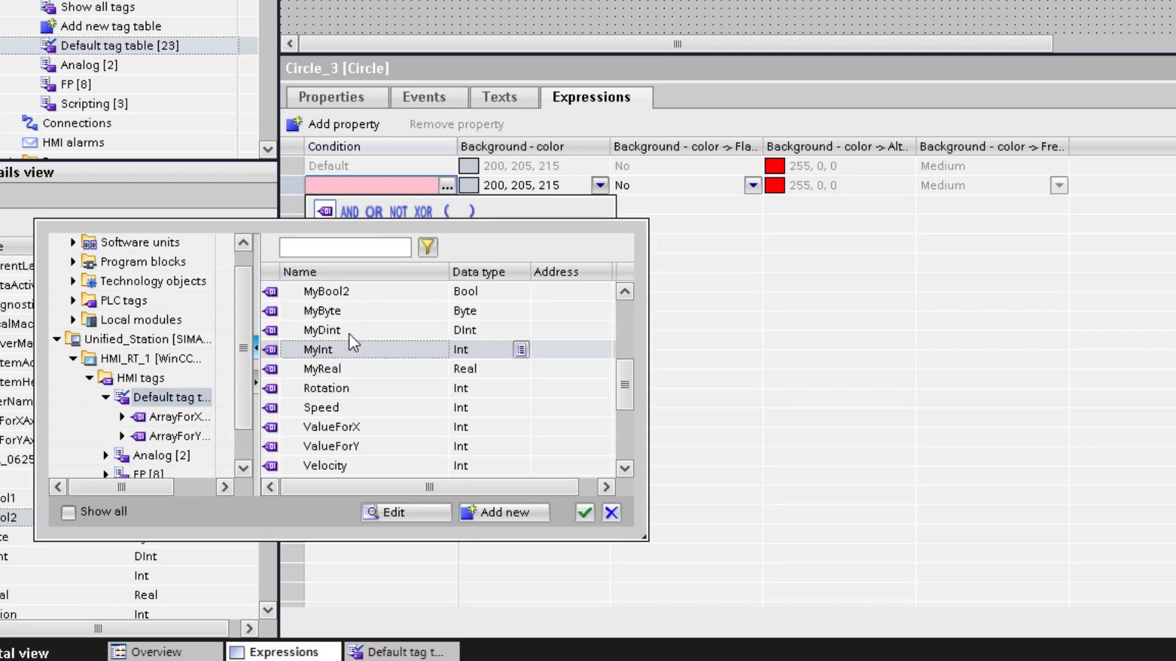
click(585, 513)
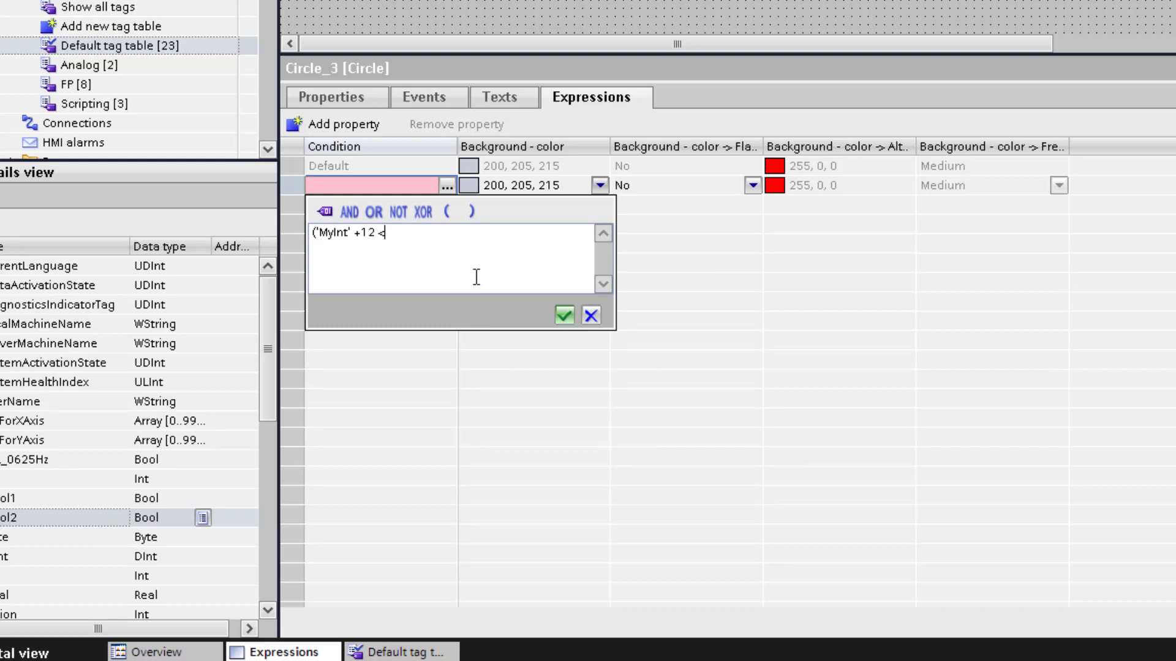
text(+12 <=120))
click(564, 315)
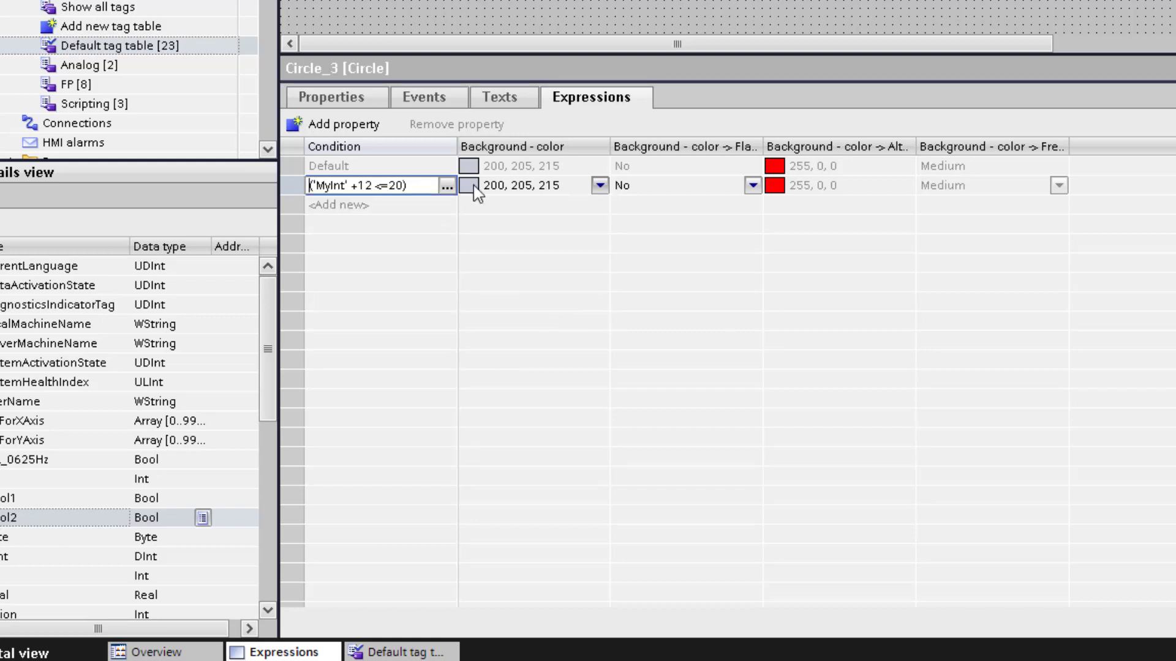
Colour the condition cyan (0, 255, 255).
click(567, 191)
click(601, 186)
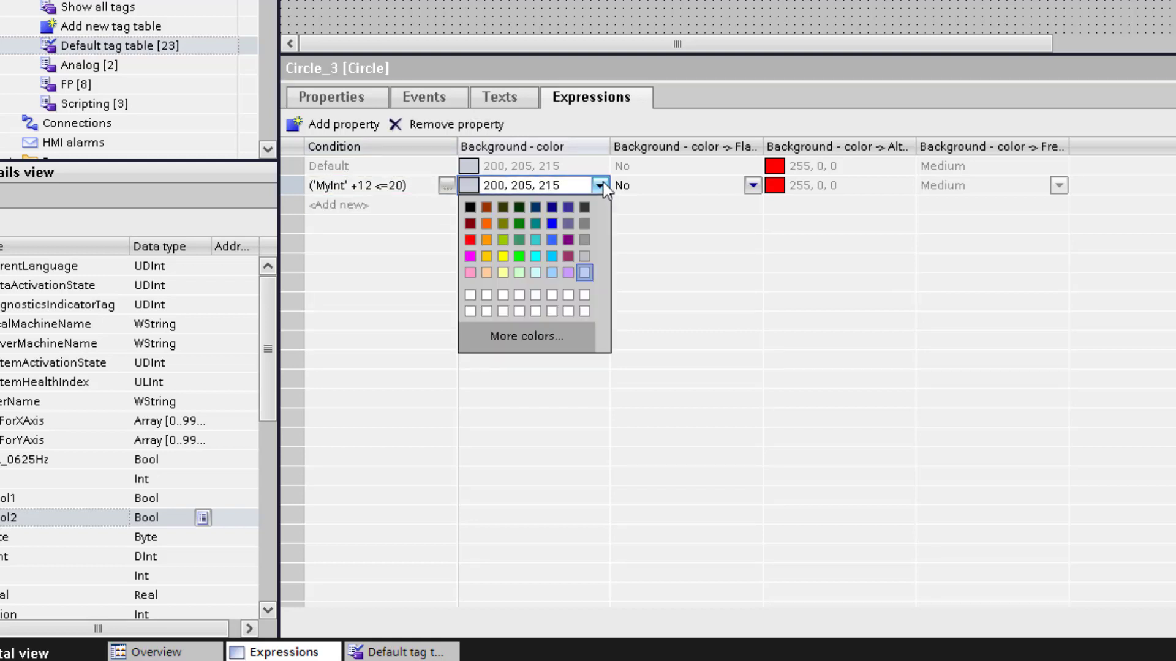
click(535, 256)
Add a new Circle_3 condition row and paste the copied expression into its editor.
click(407, 205)
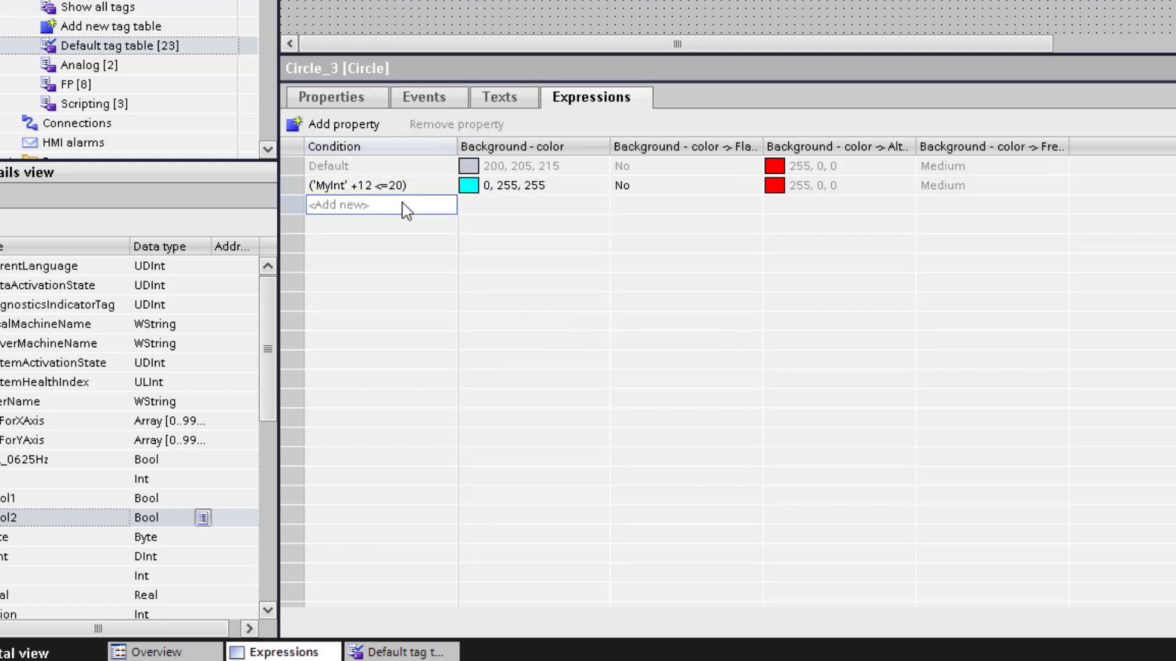
click(406, 186)
click(447, 186)
key(ctrl+c)
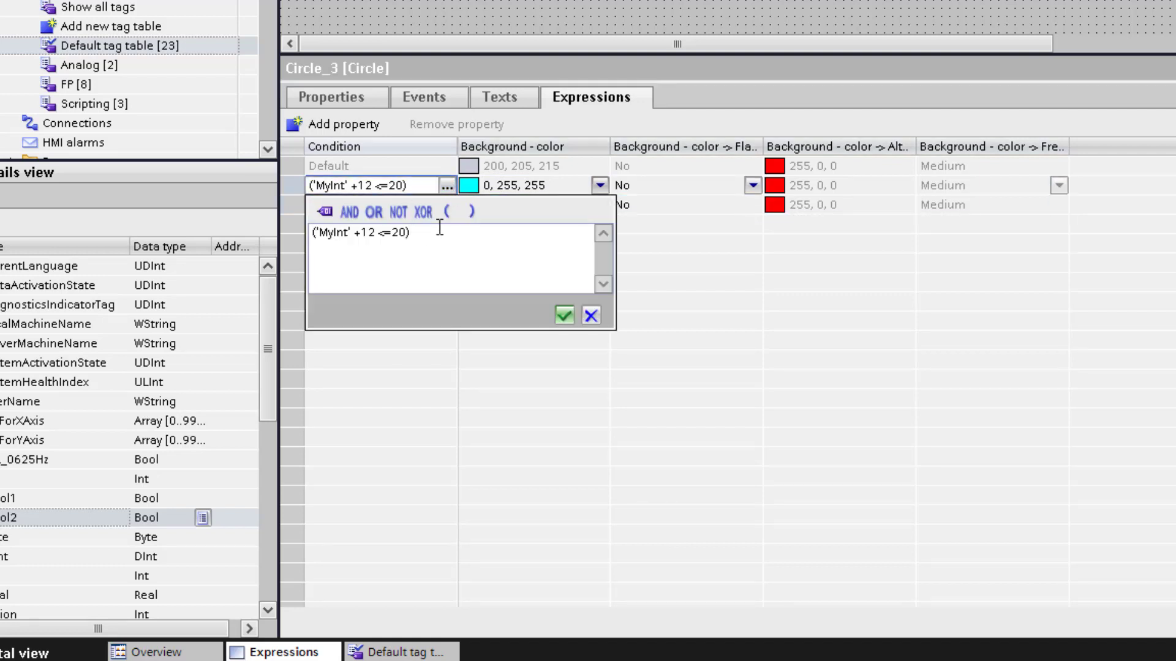
click(591, 315)
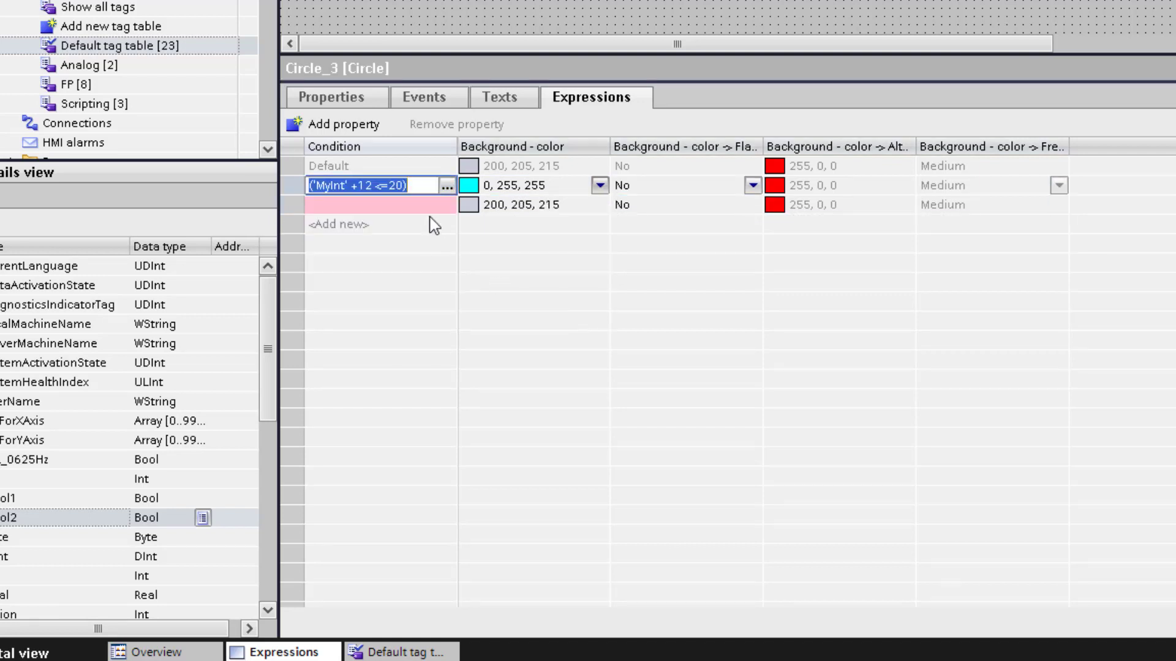
click(445, 208)
click(447, 206)
key(ctrl+v)
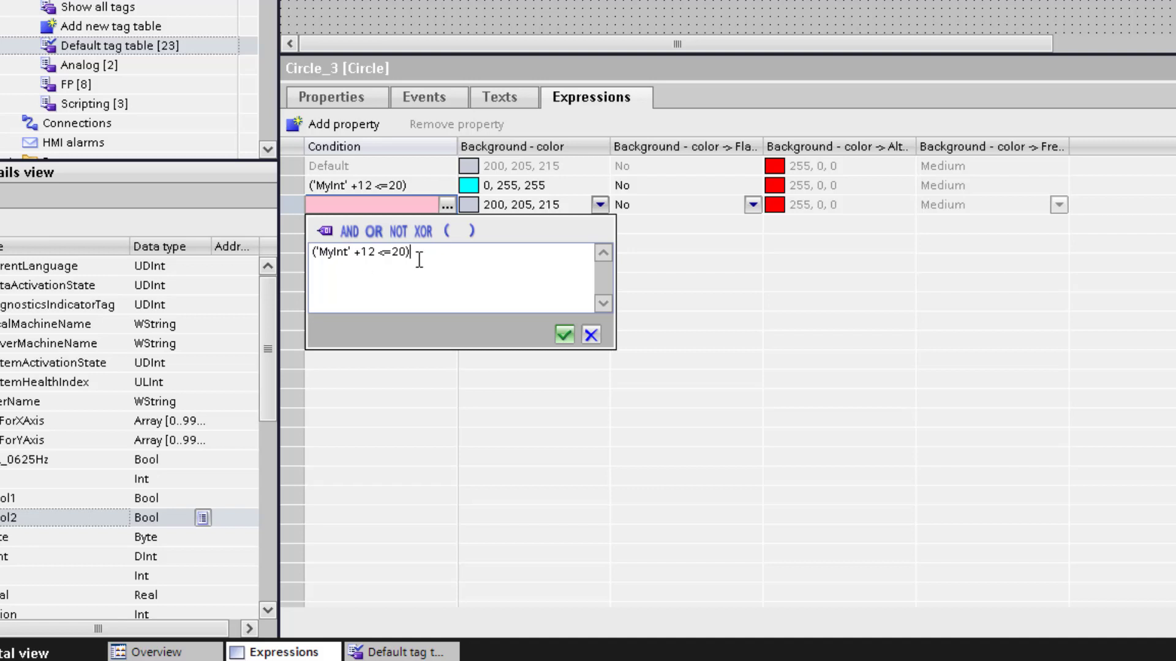
Change the expression to ('MyInt' *2 > 40), confirm it, and colour it green 51, 153, 102.
click(362, 256)
key(BackSpace)
text(*)
key(Delete)
click(391, 253)
key(BackSpace)
key(BackSpace)
key(BackSpace)
text(>4)
click(379, 253)
click(564, 335)
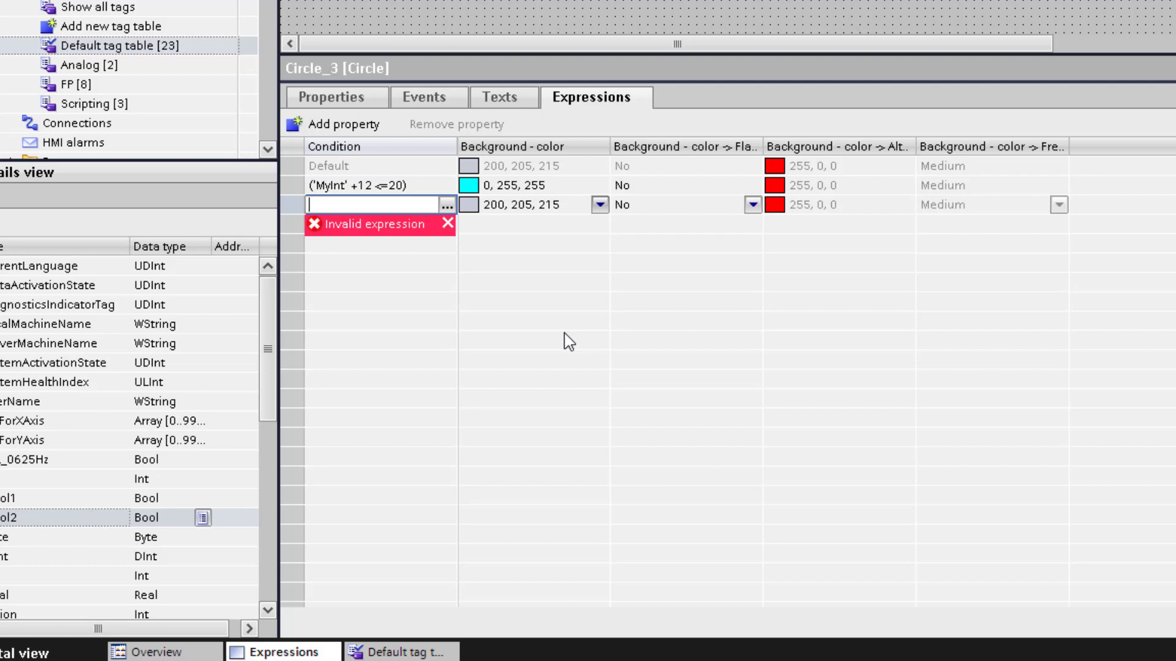
click(601, 204)
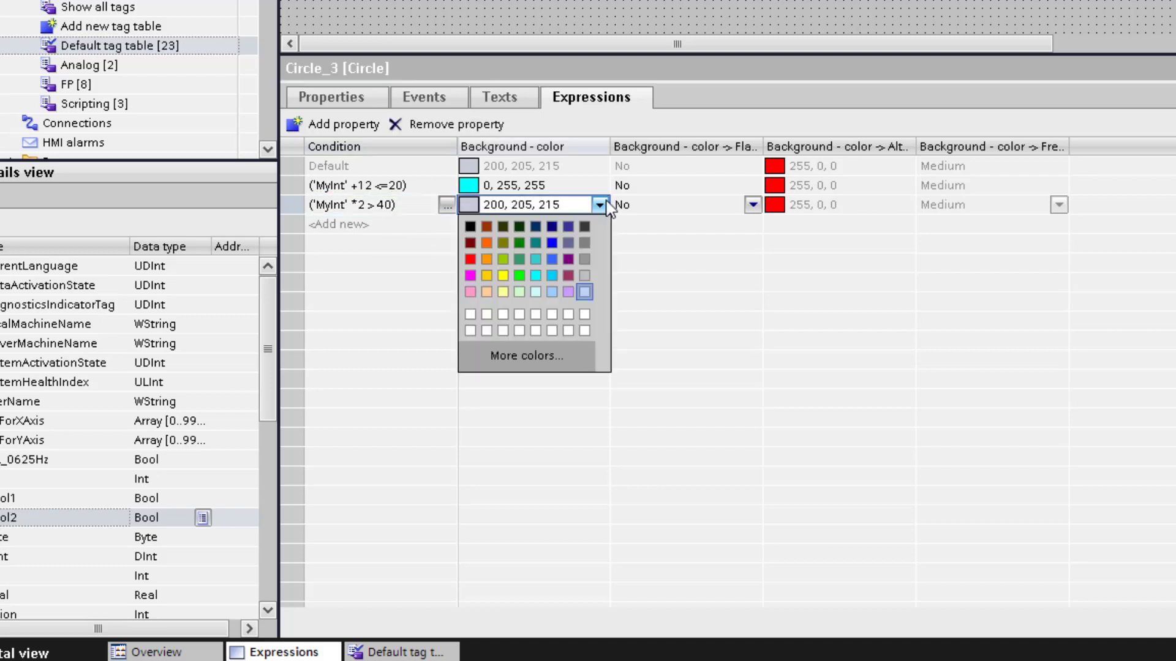
click(518, 261)
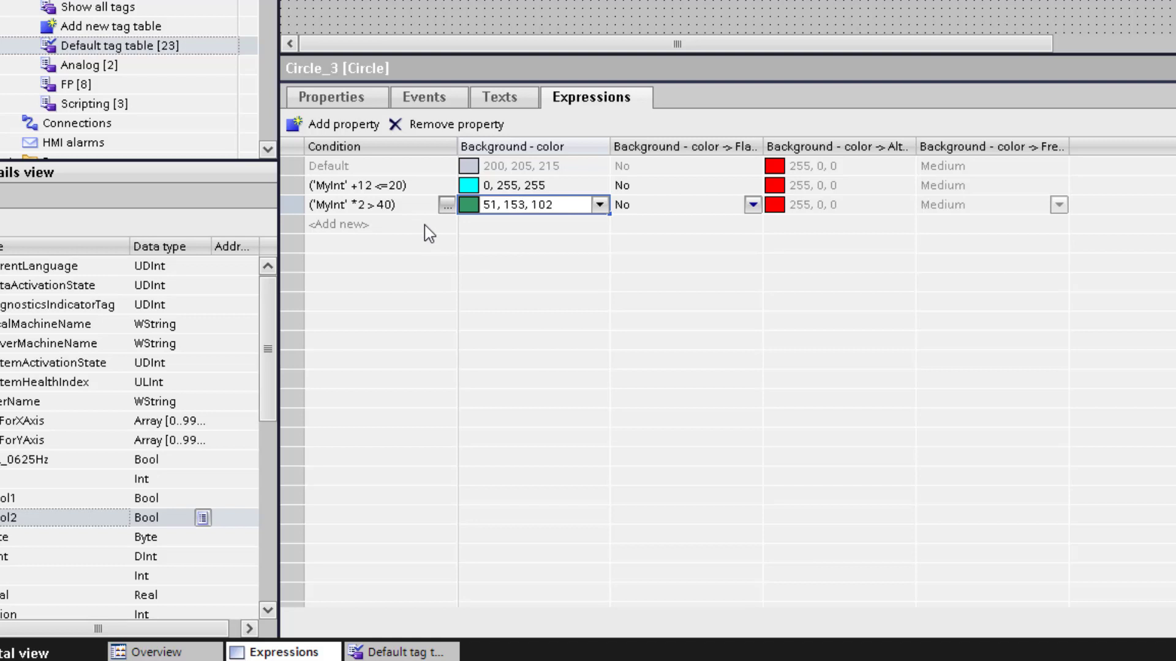
Add a further condition row and paste the copied expression into its editor.
click(431, 226)
click(427, 208)
click(427, 208)
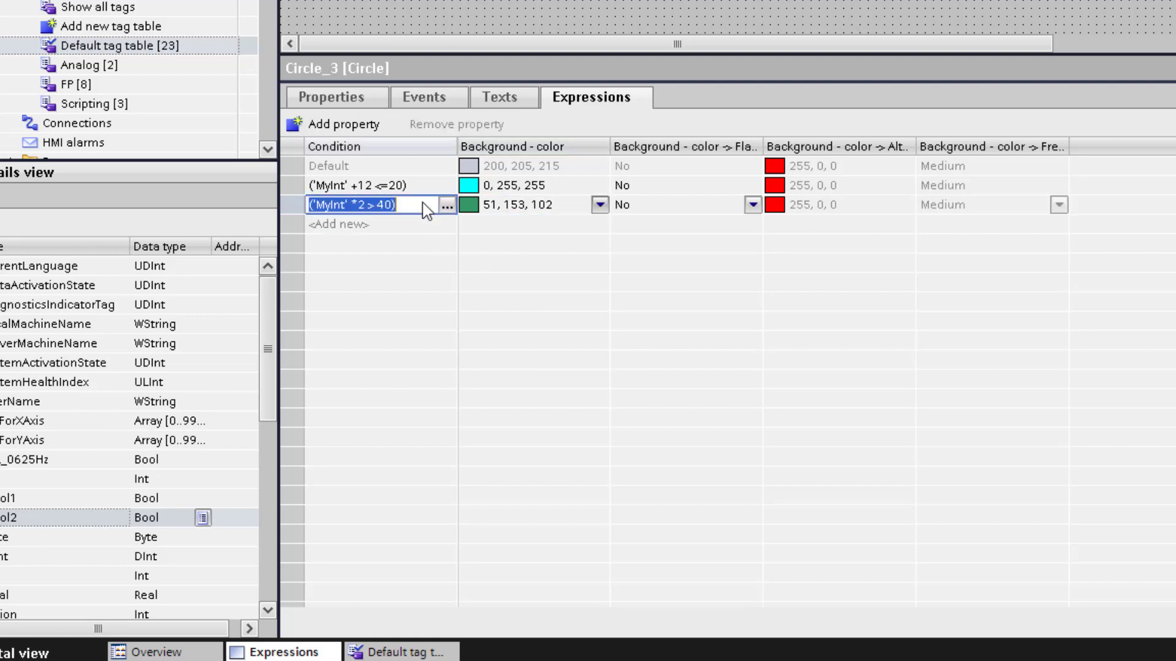
click(437, 225)
click(441, 225)
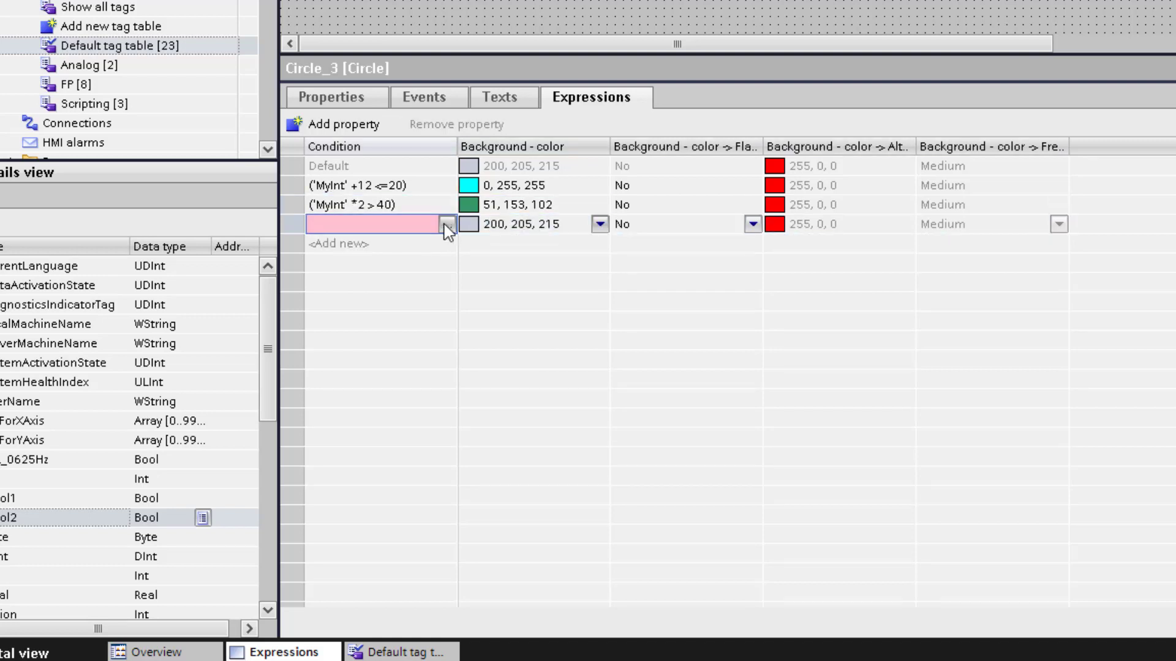
click(447, 226)
key(ctrl+v)
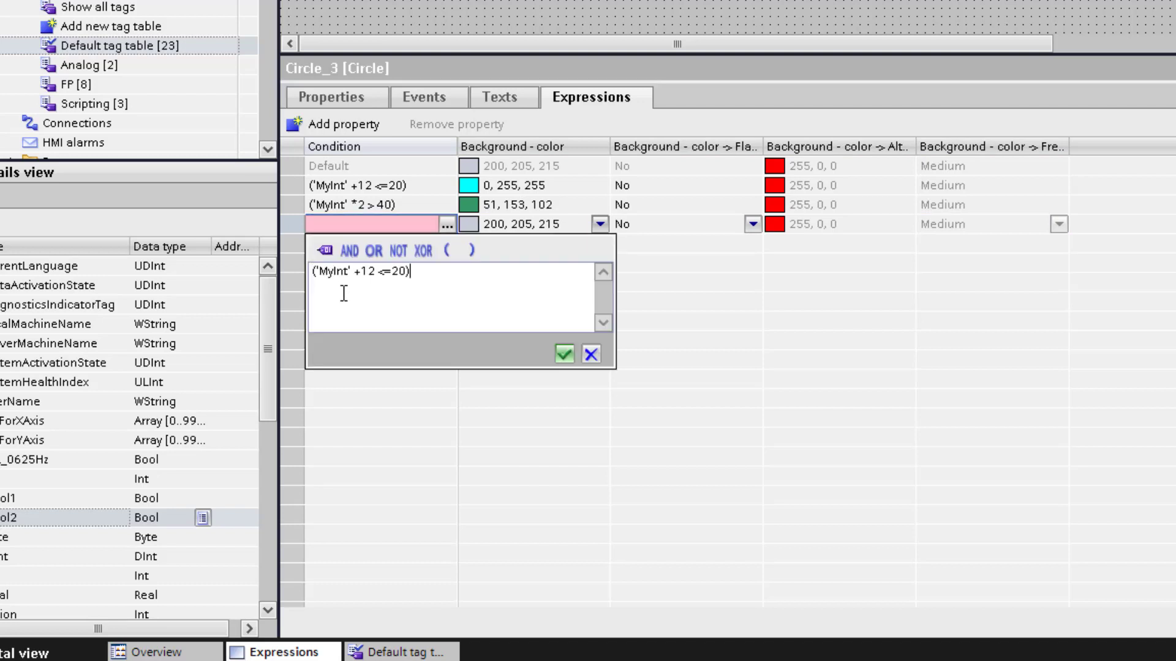
Change the expression to ('MyInt' /2 <10), confirm it, and colour it yellow 255, 255, 0.
key(Delete)
text(/)
click(392, 272)
key(BackSpace)
text(1)
key(Left)
key(BackSpace)
key(End)
click(563, 354)
click(600, 224)
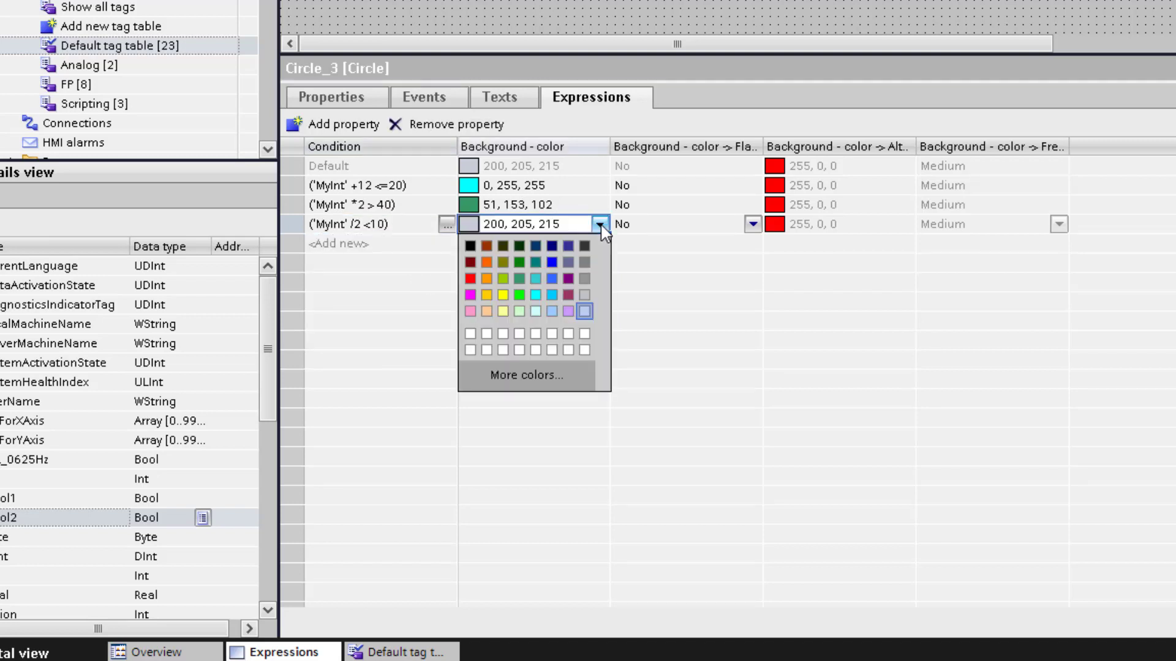
click(504, 296)
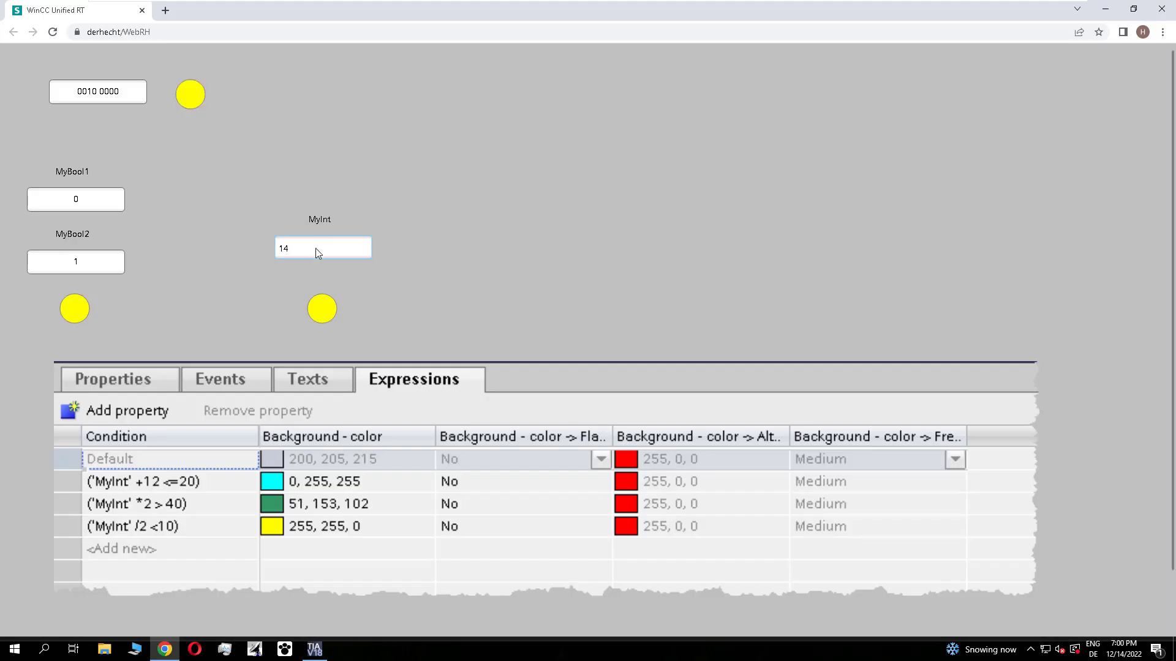
Set MyInt to 8 in runtime and observe the circle colour.
key(BackSpace)
text(8)
key(Return)
click(342, 248)
text(6)
key(BackSpace)
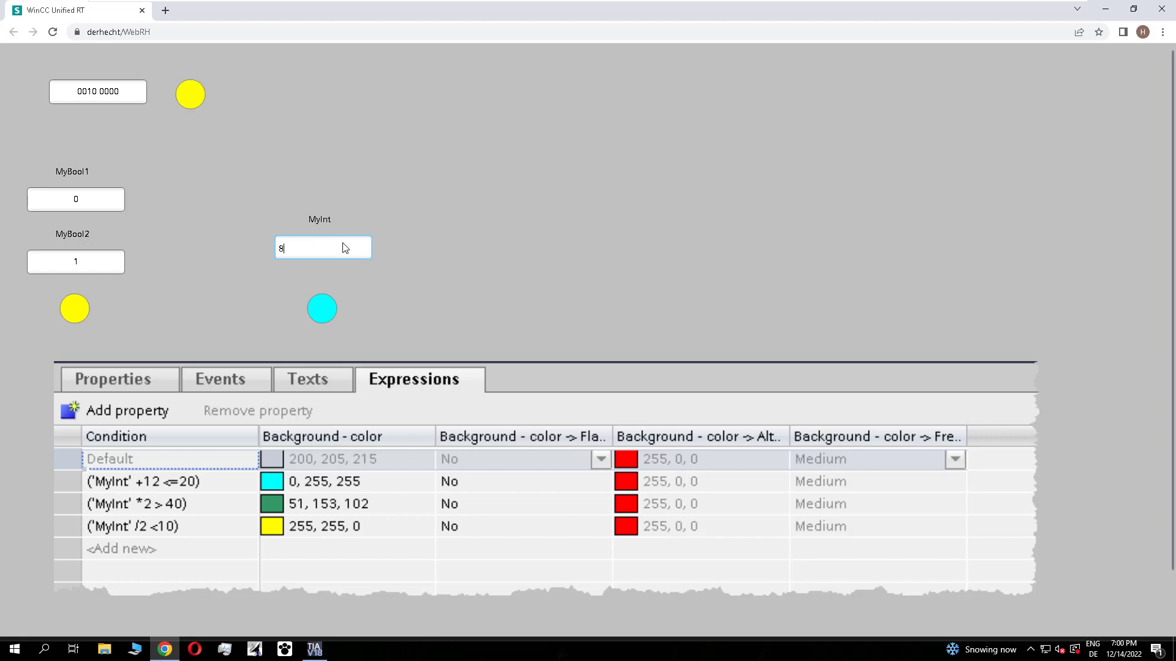
key(Return)
Enter MyInt values 9 and then 19, watching the circle colour change.
click(345, 248)
text(9)
key(Return)
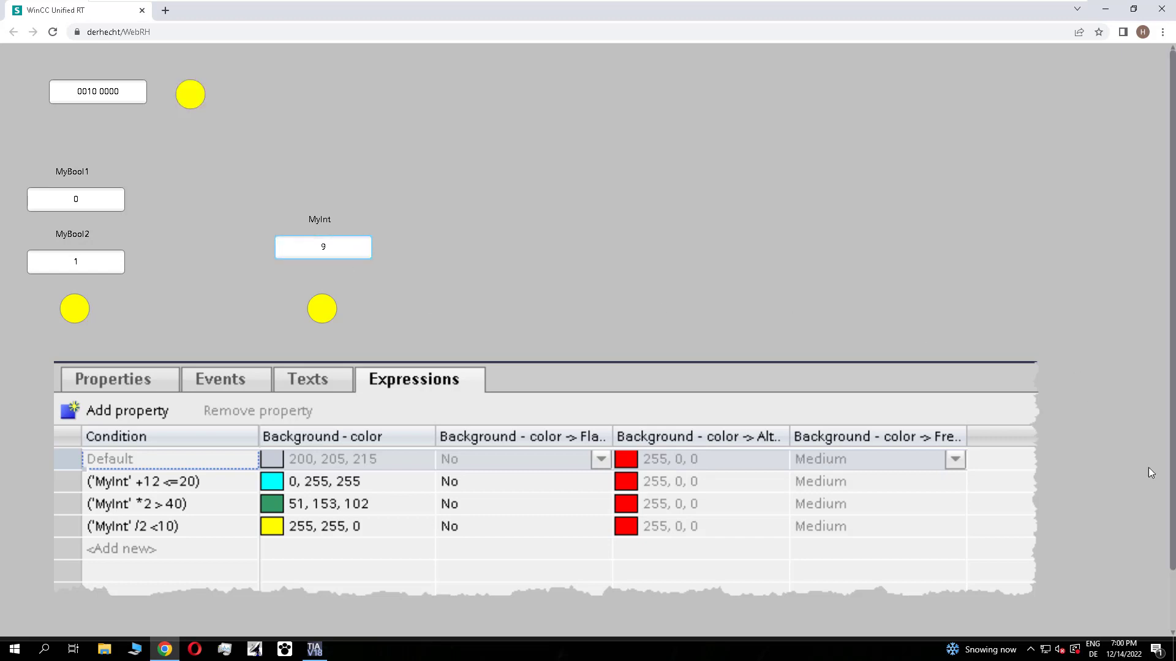
click(333, 247)
text(19)
key(Return)
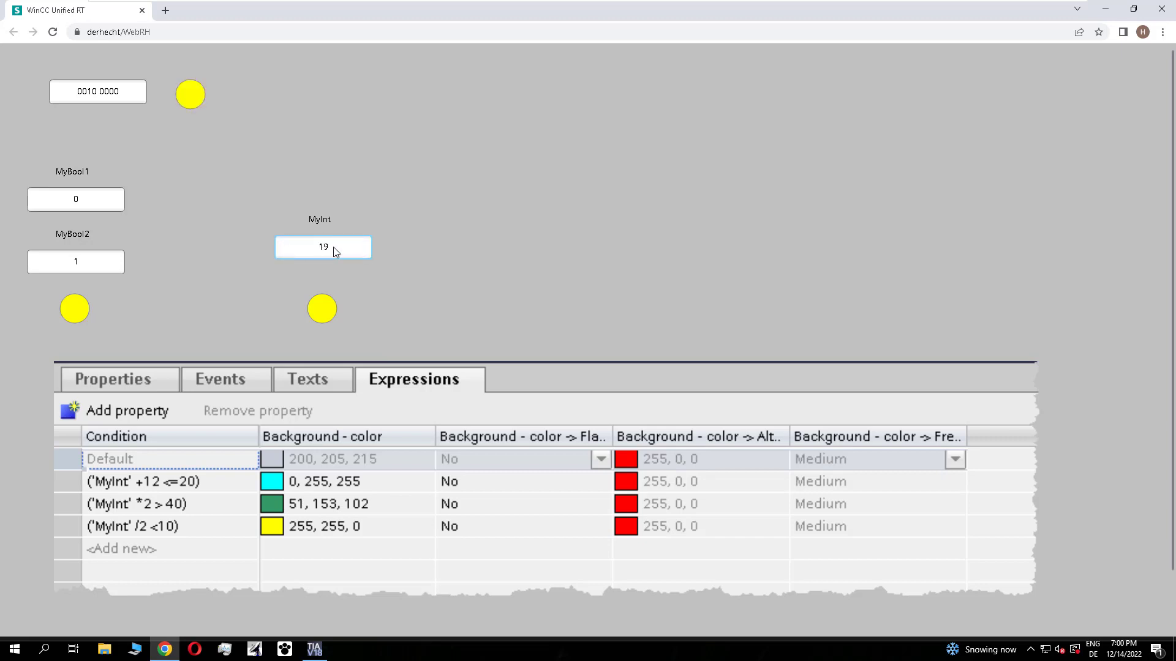
Enter MyInt 20 (circle default grey), then 21 to turn it green.
click(333, 248)
text(20)
key(Return)
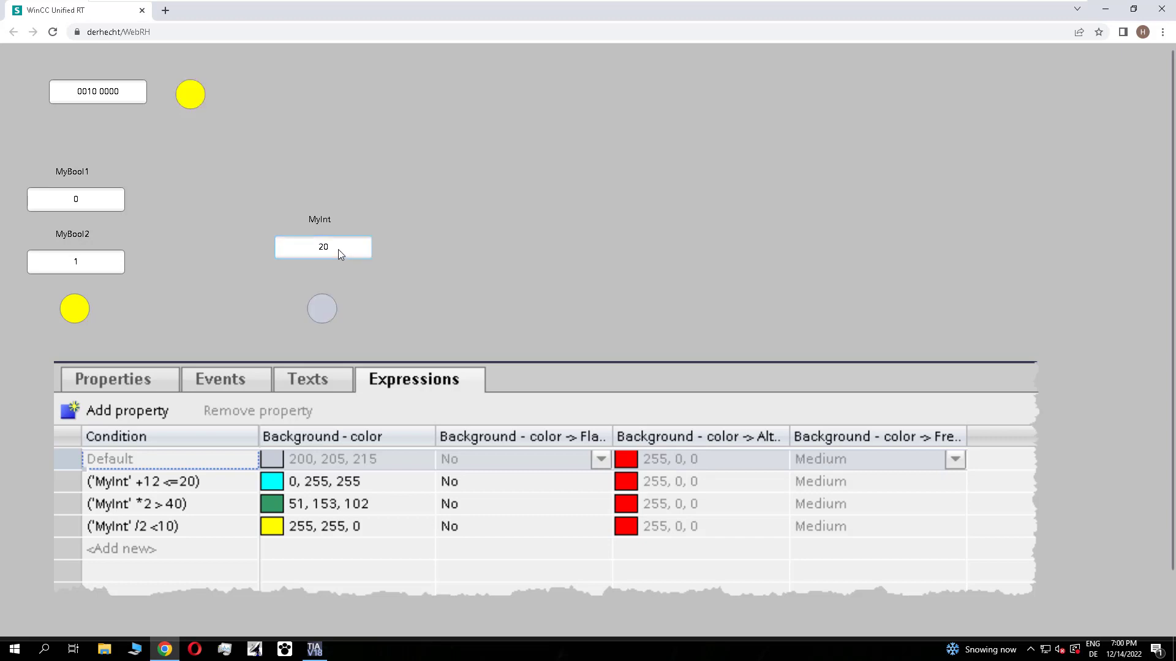
click(342, 249)
key(BackSpace)
key(BackSpace)
text(21)
key(Return)
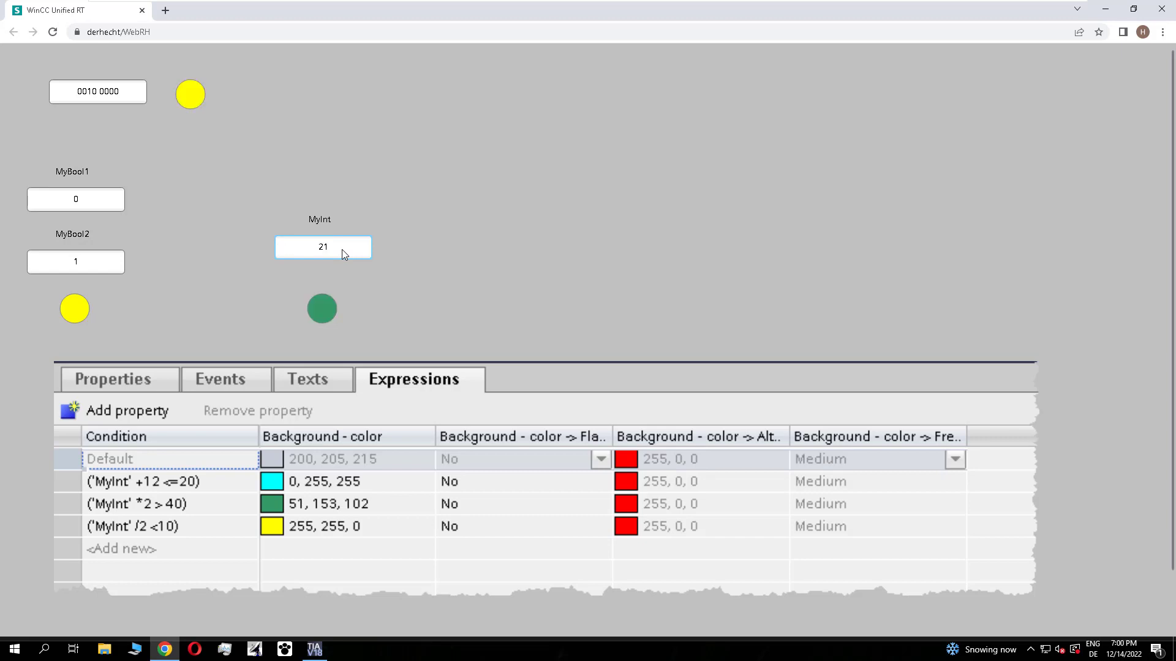